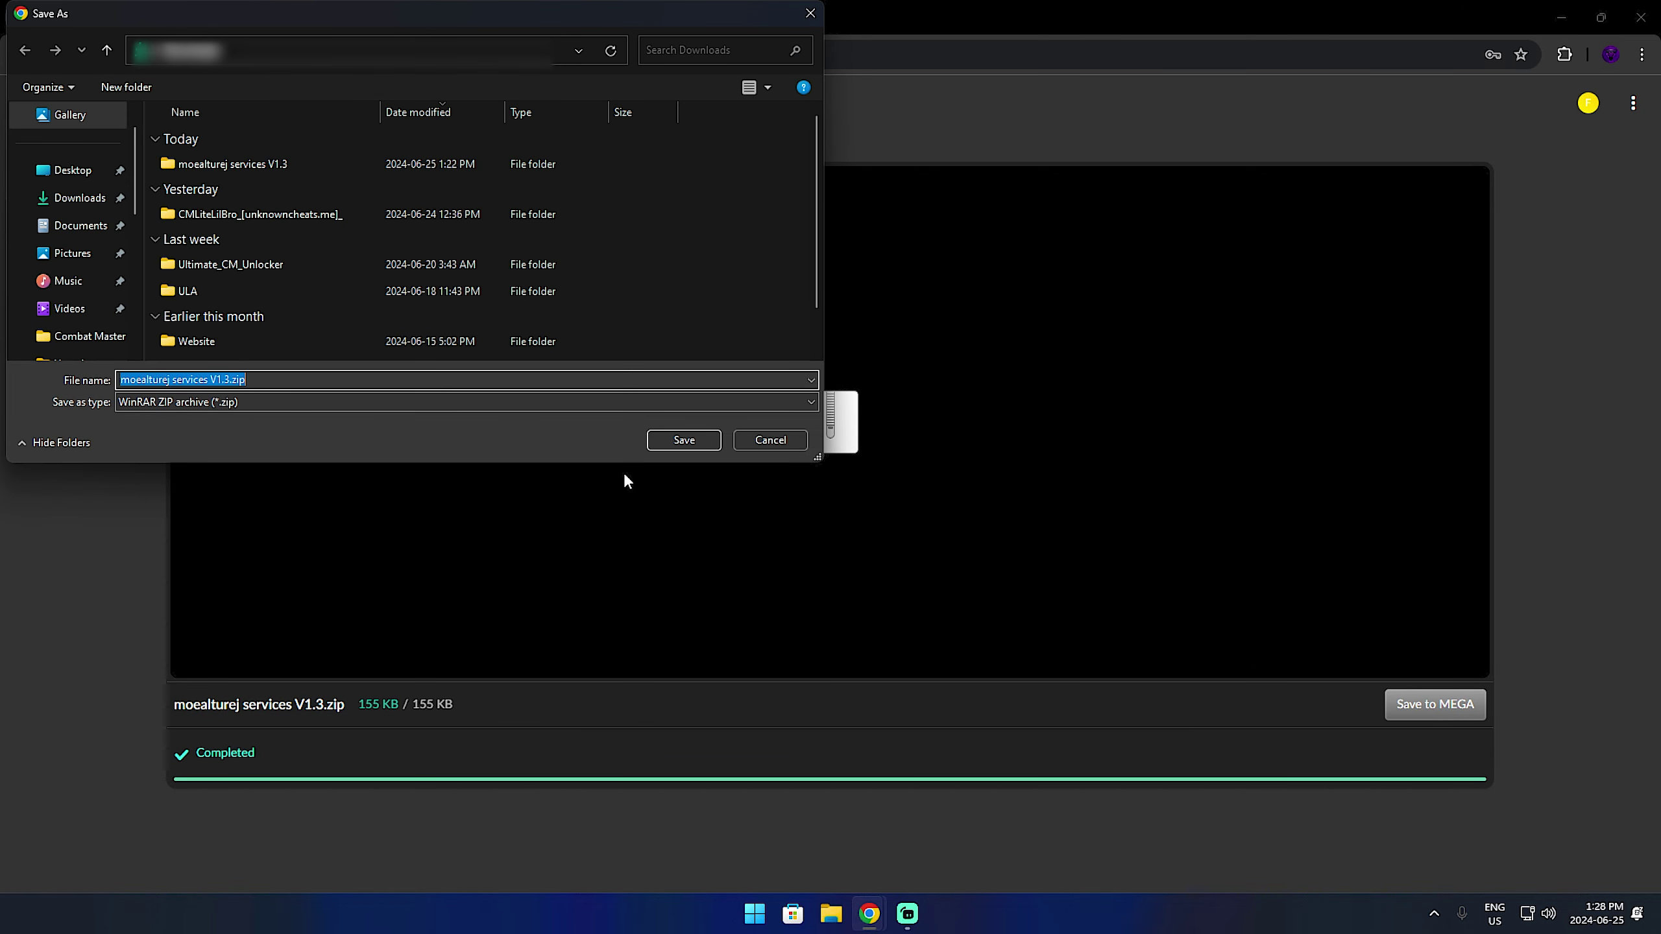
# - Save moealturej services V1.3.zip to the Downloads folder under its default name
pyautogui.click(685, 442)
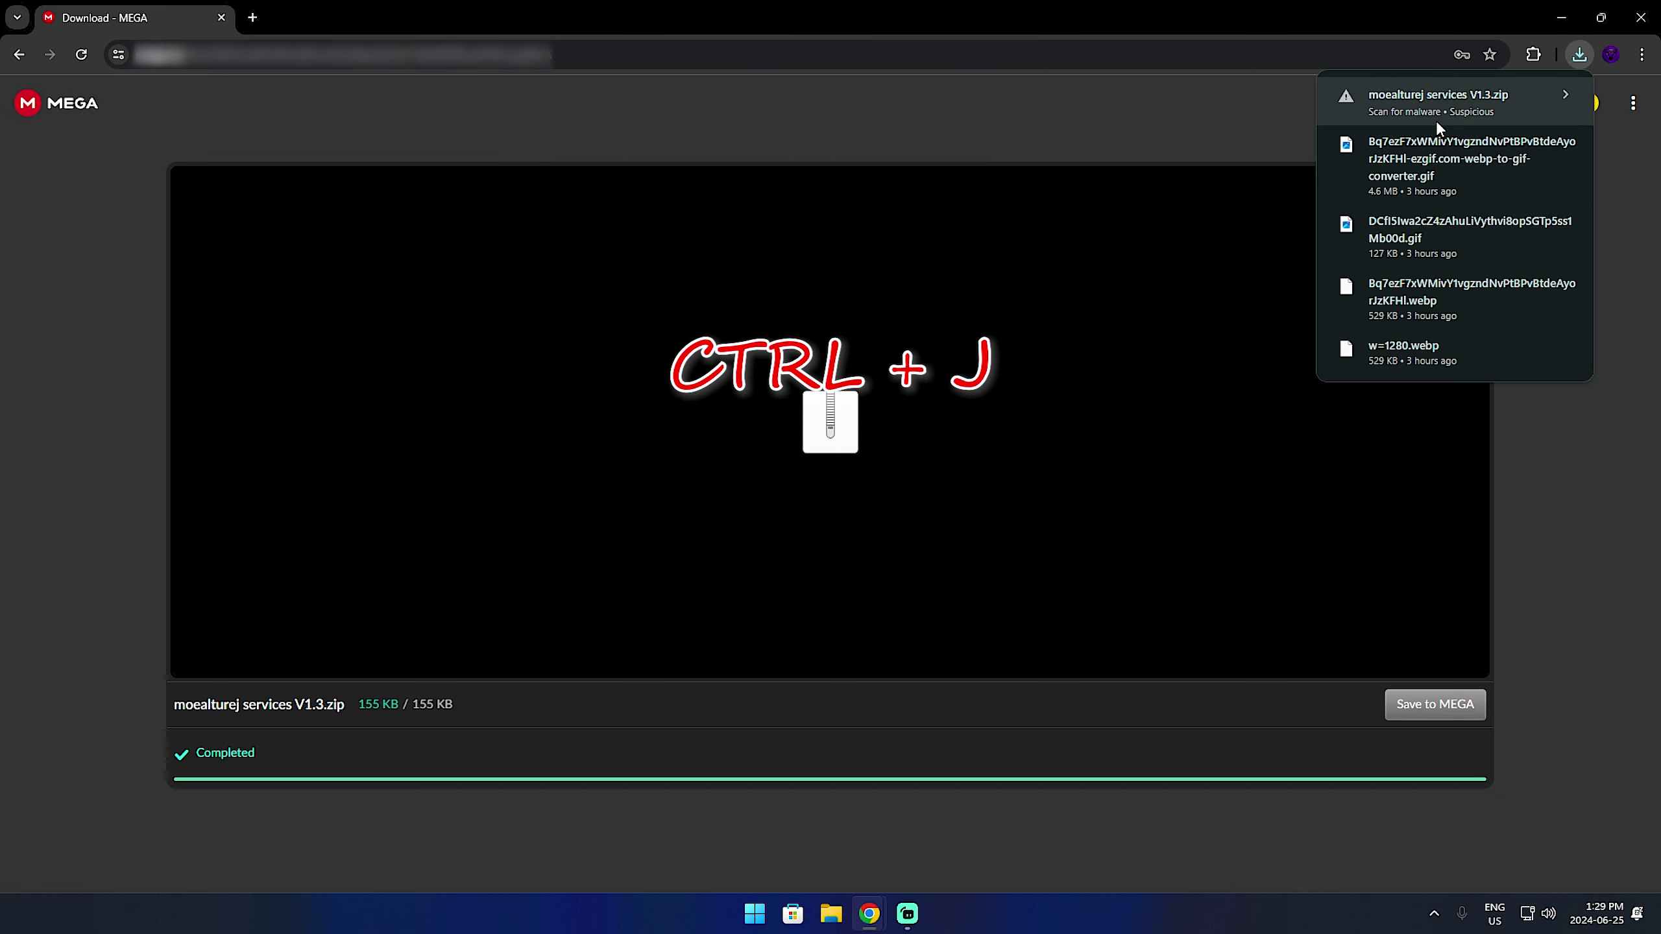
# - Keep the flagged moealturej services V1.3.zip from Chrome's download history, then close Chrome
pyautogui.hotkey('ctrl', 'j')
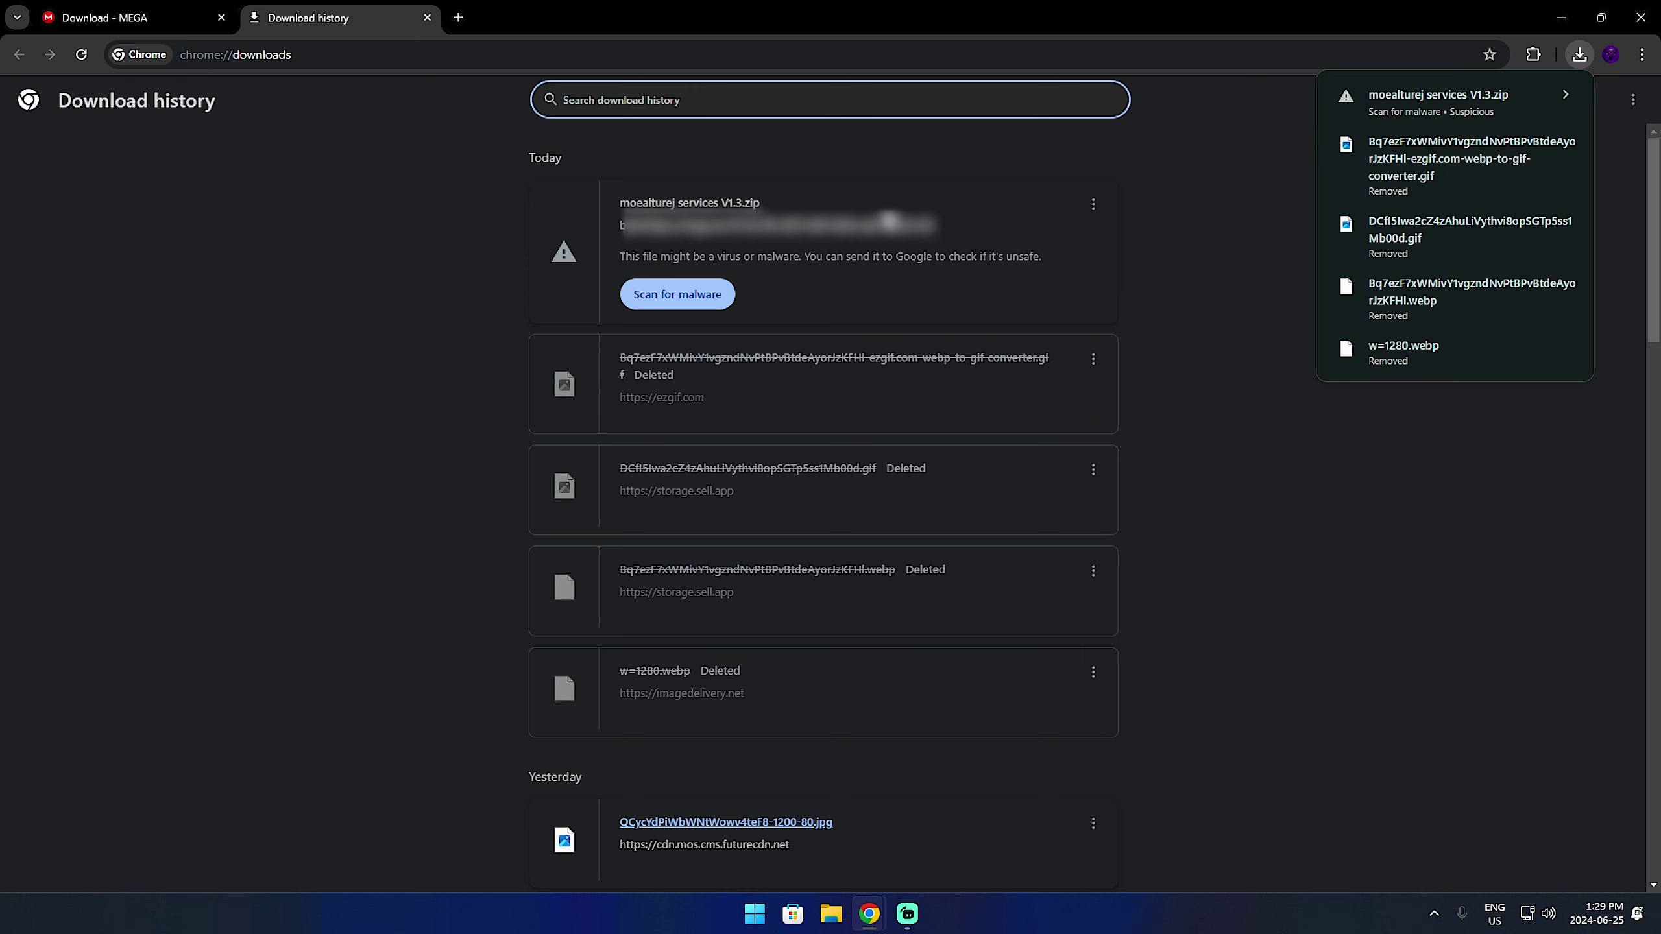
pyautogui.click(1090, 210)
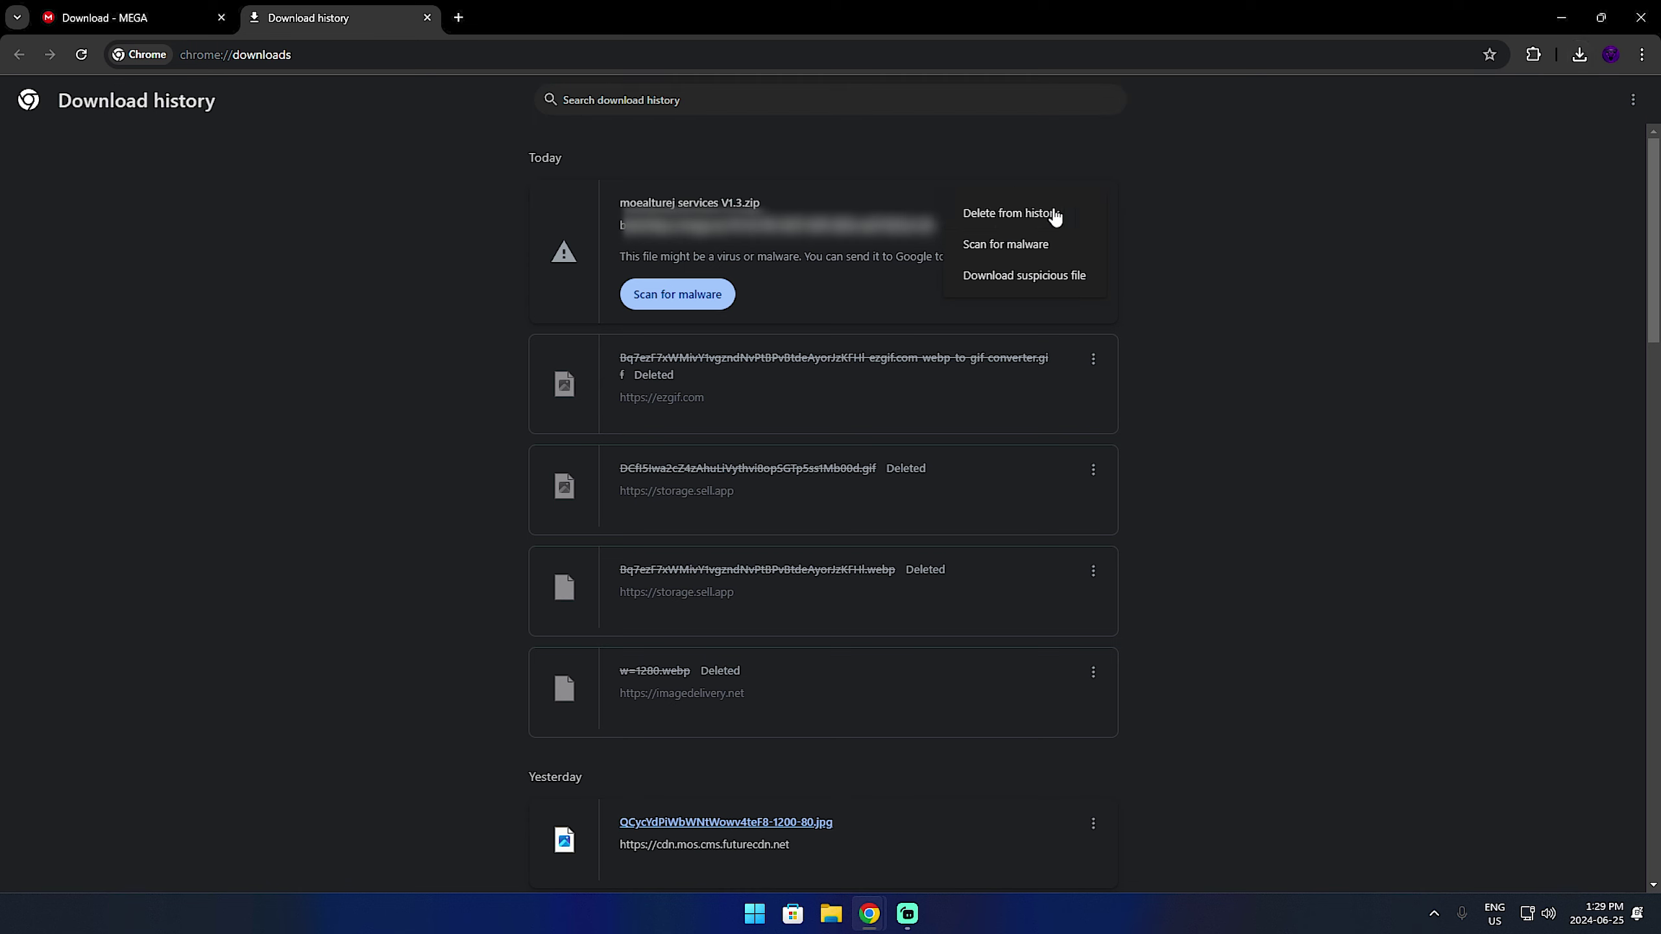
pyautogui.click(1024, 275)
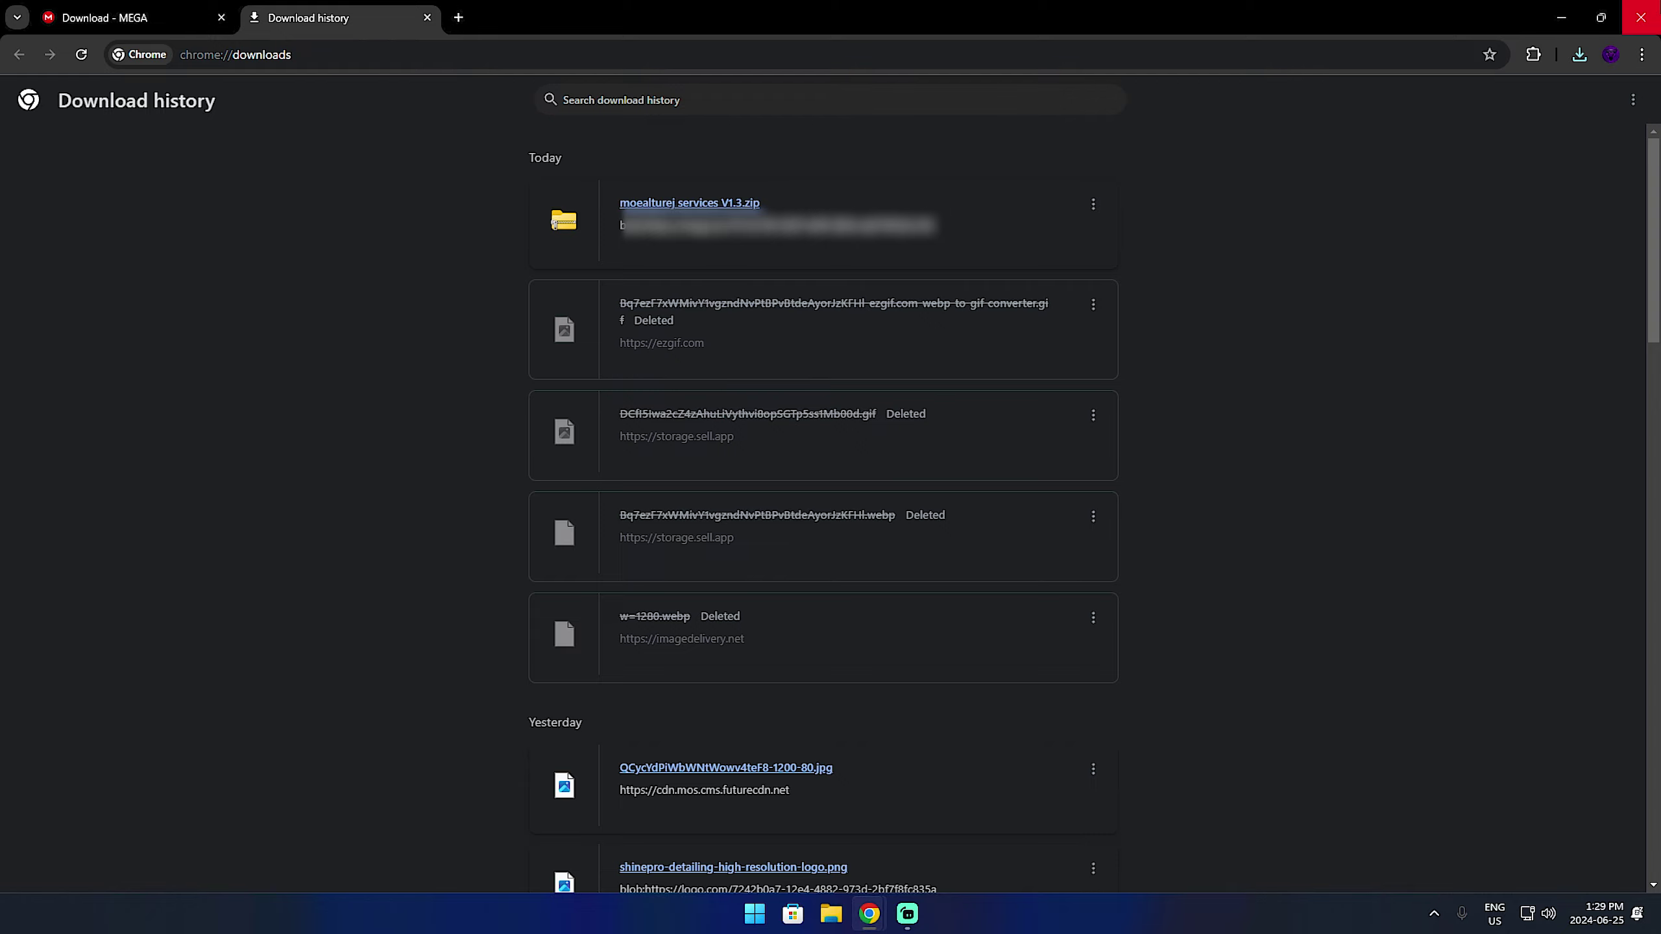
pyautogui.click(1640, 17)
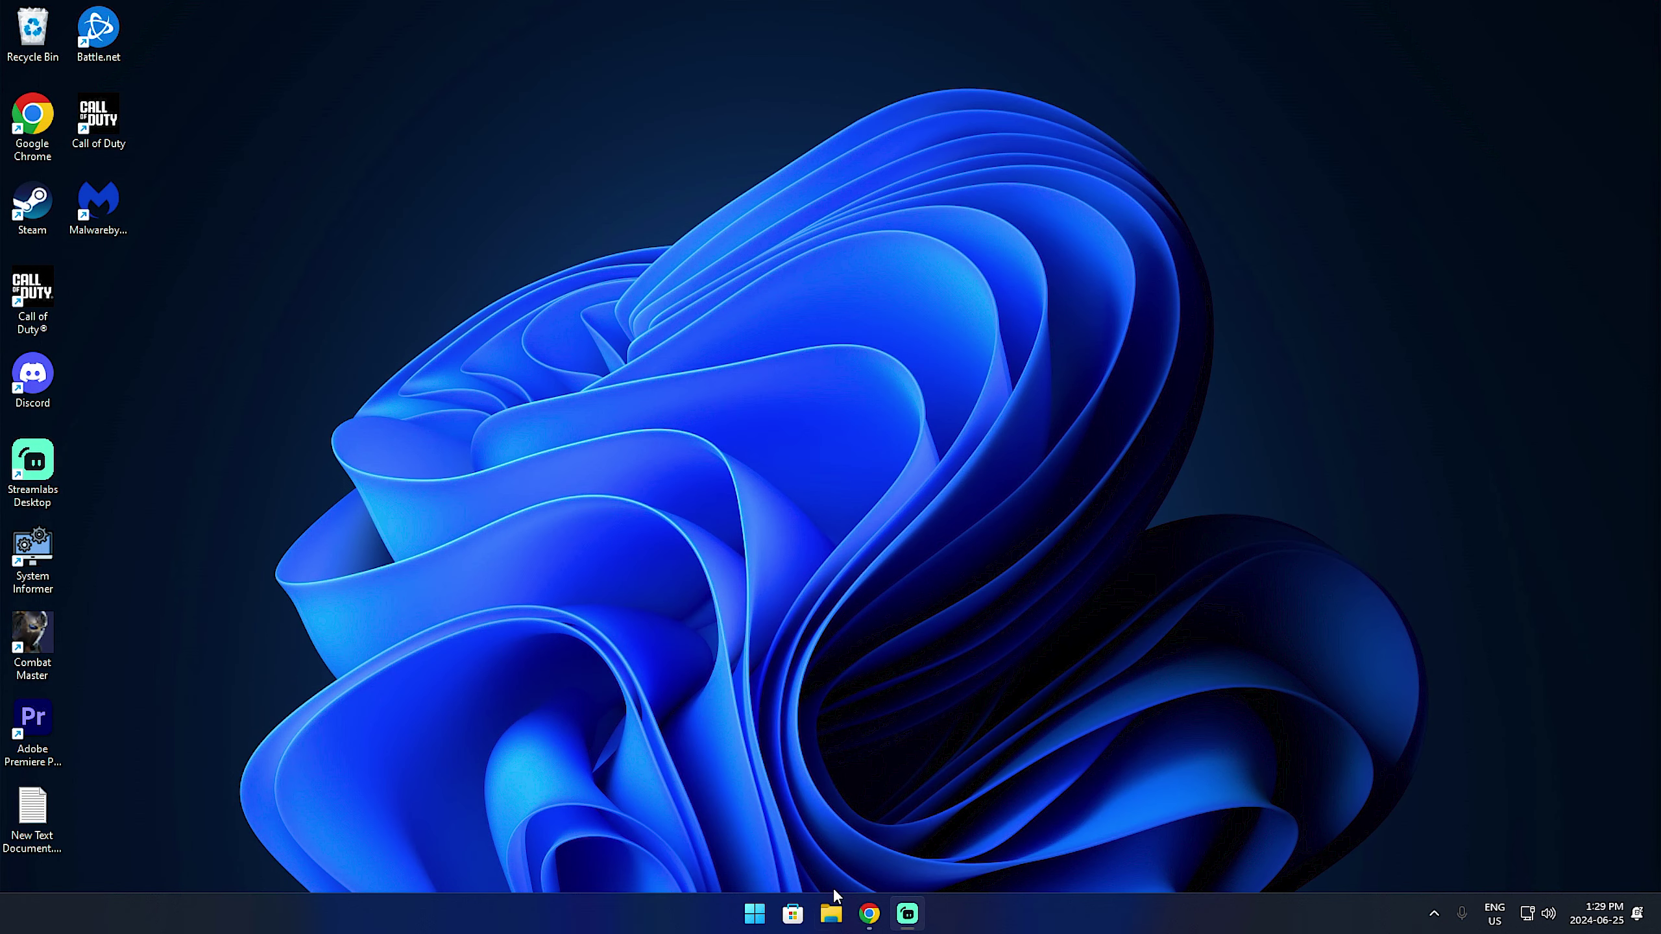
# - Extract All moealturej services V1.3.zip from Downloads into its suggested same-named folder
pyautogui.click(832, 914)
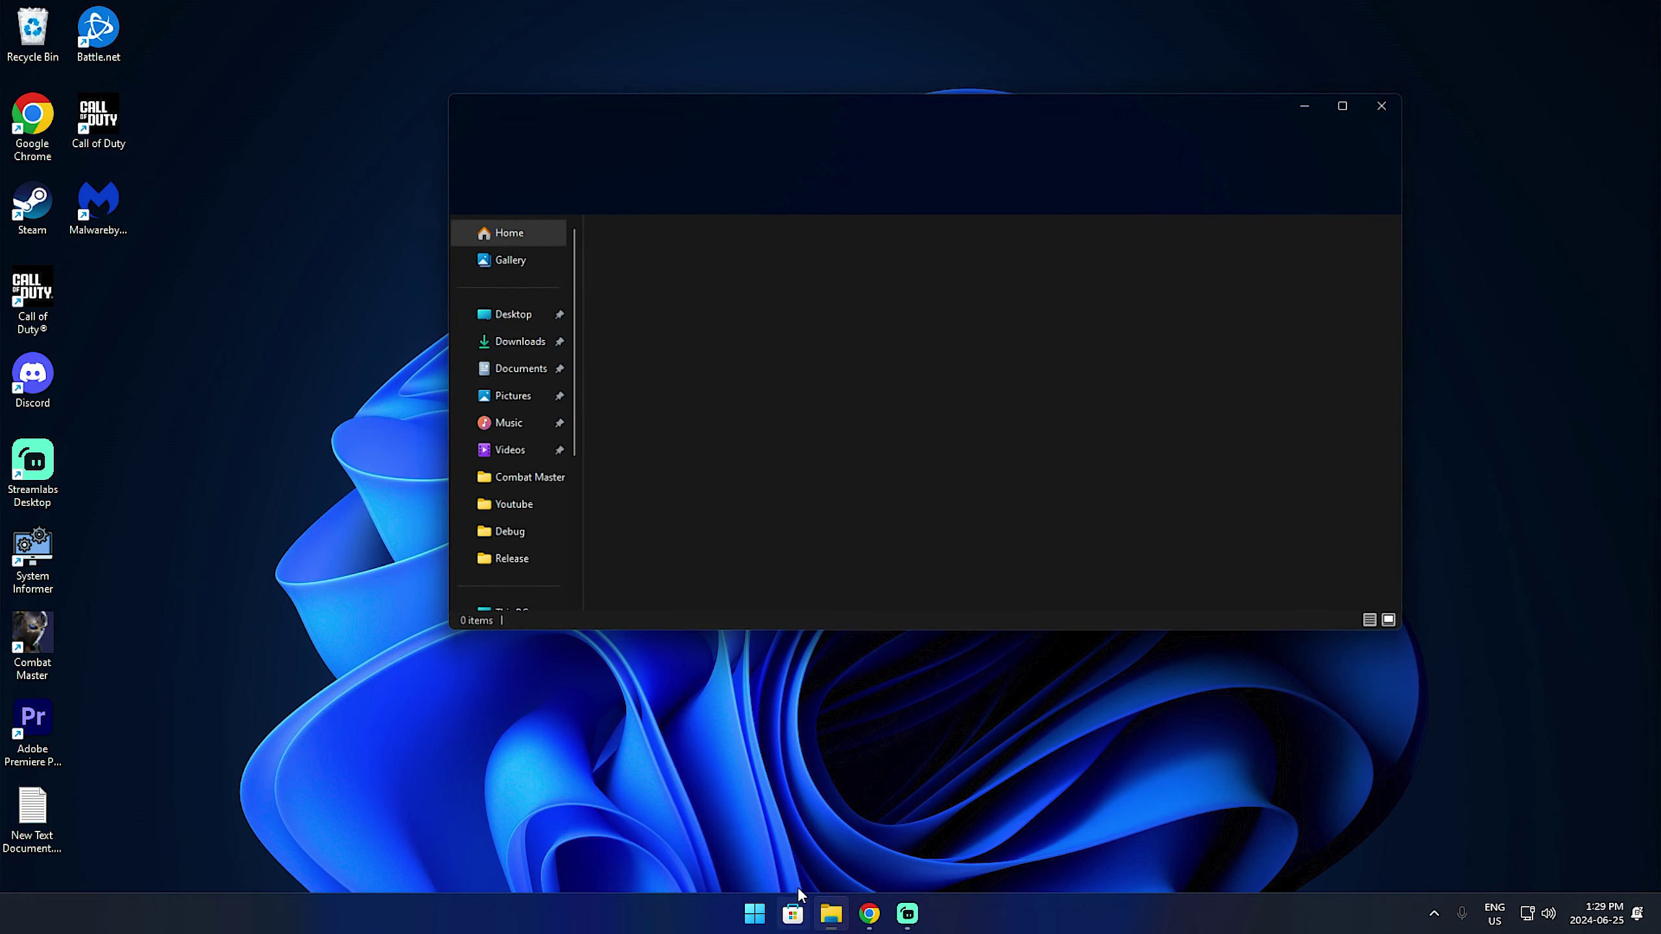
pyautogui.click(514, 343)
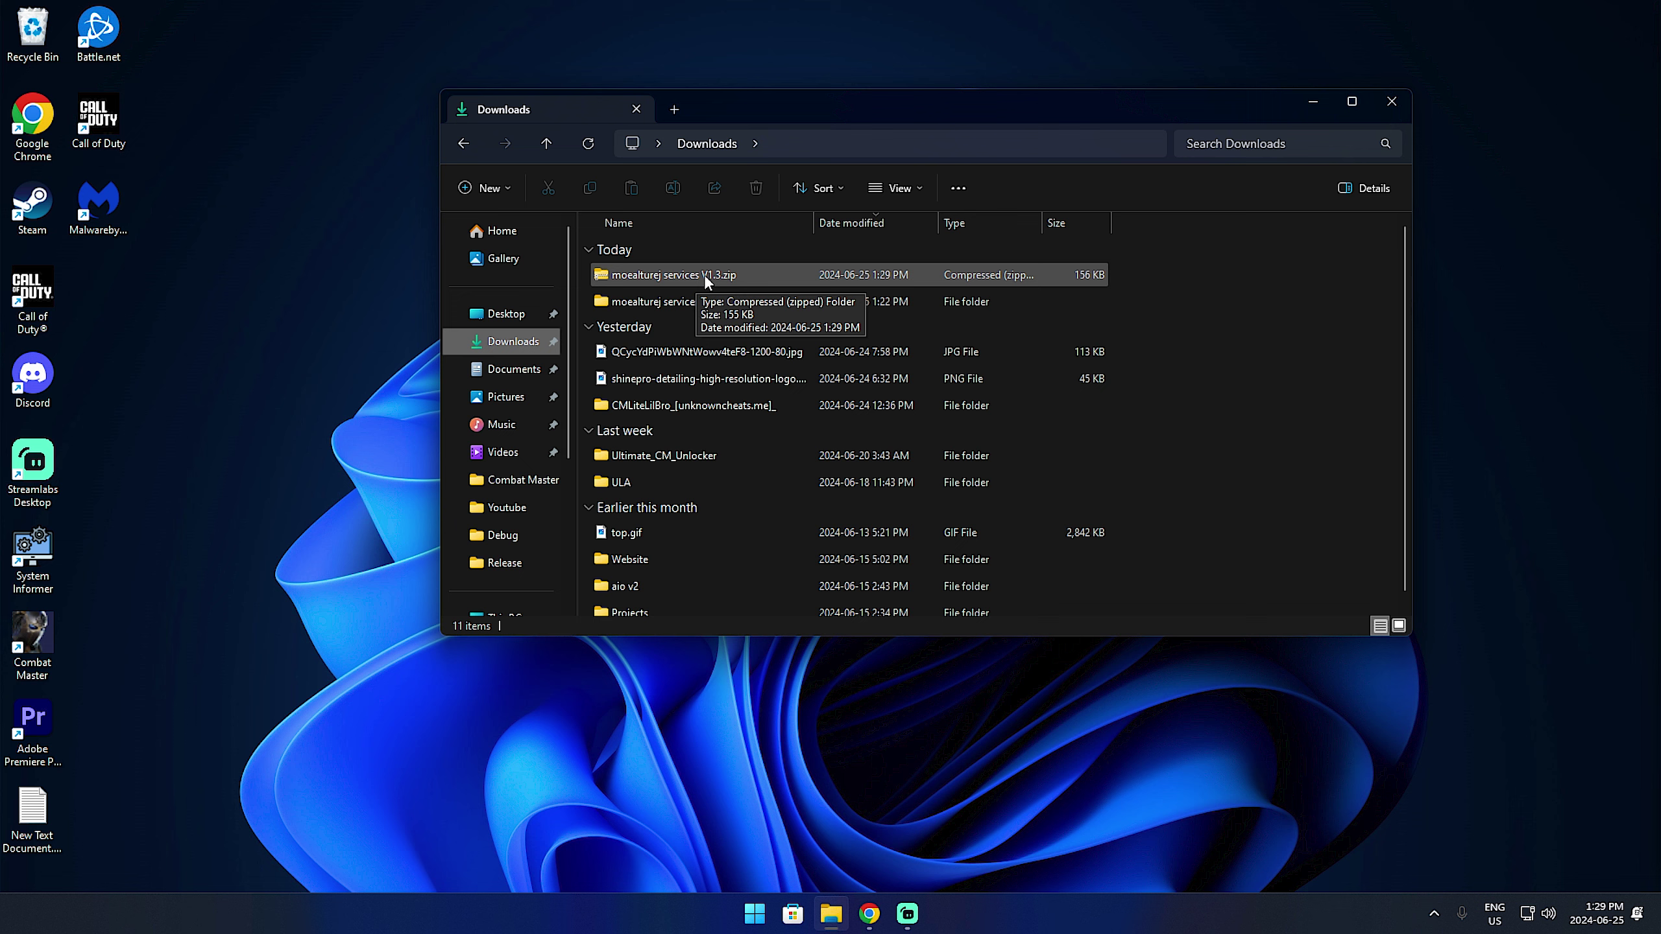
pyautogui.rightClick(674, 272)
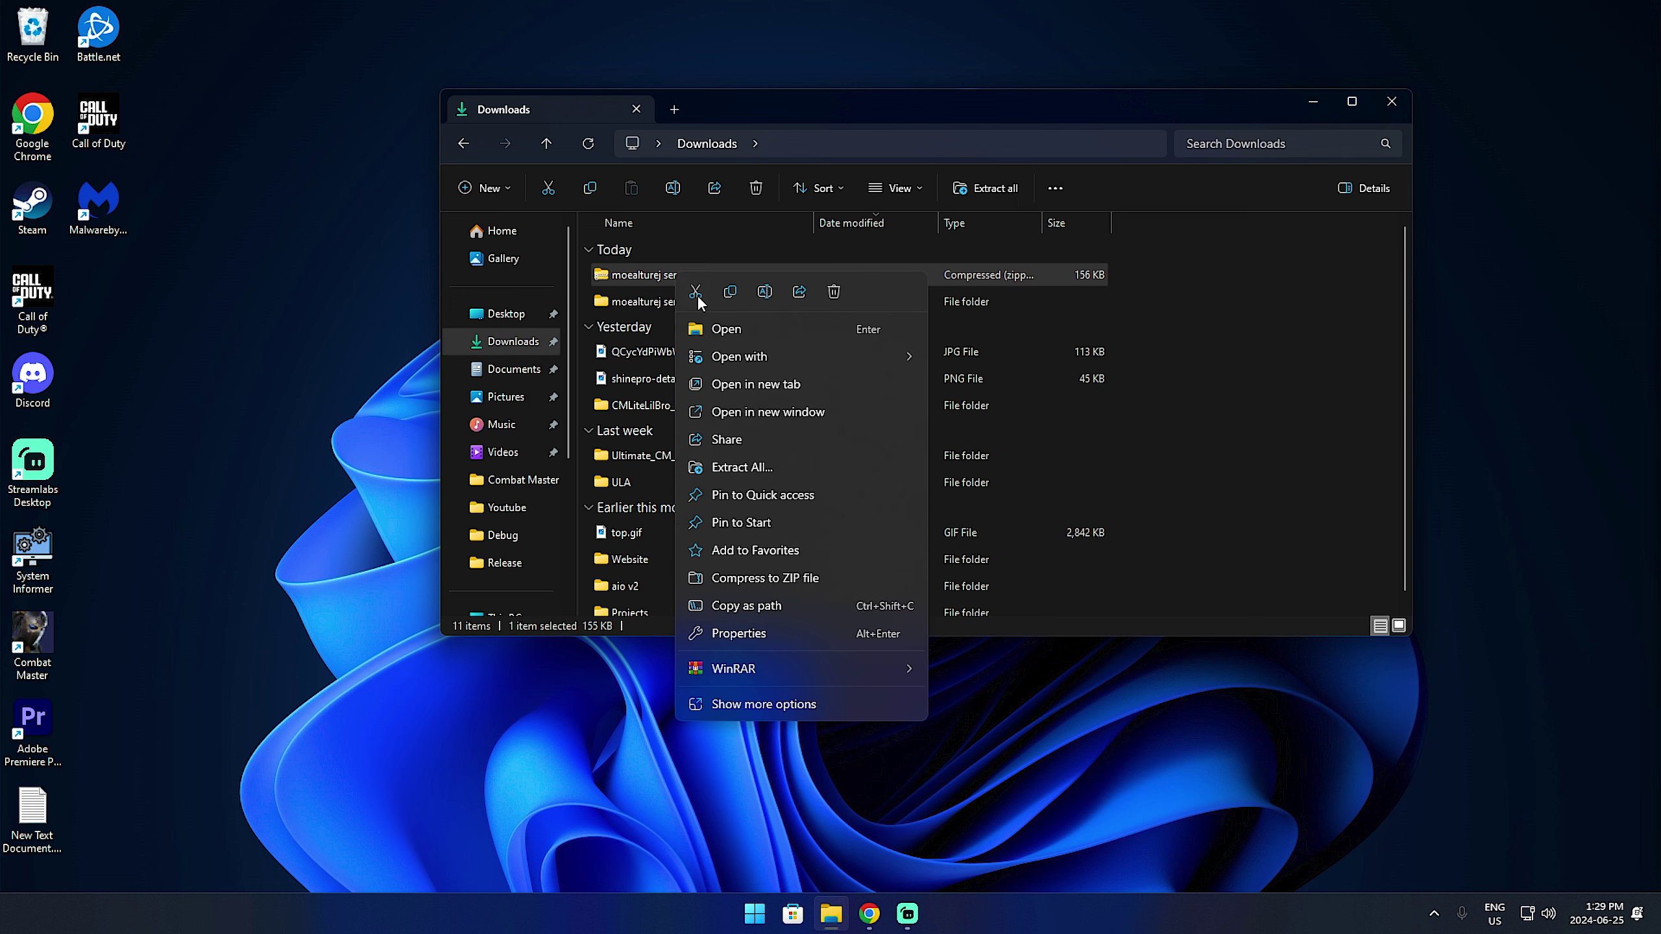
pyautogui.click(741, 467)
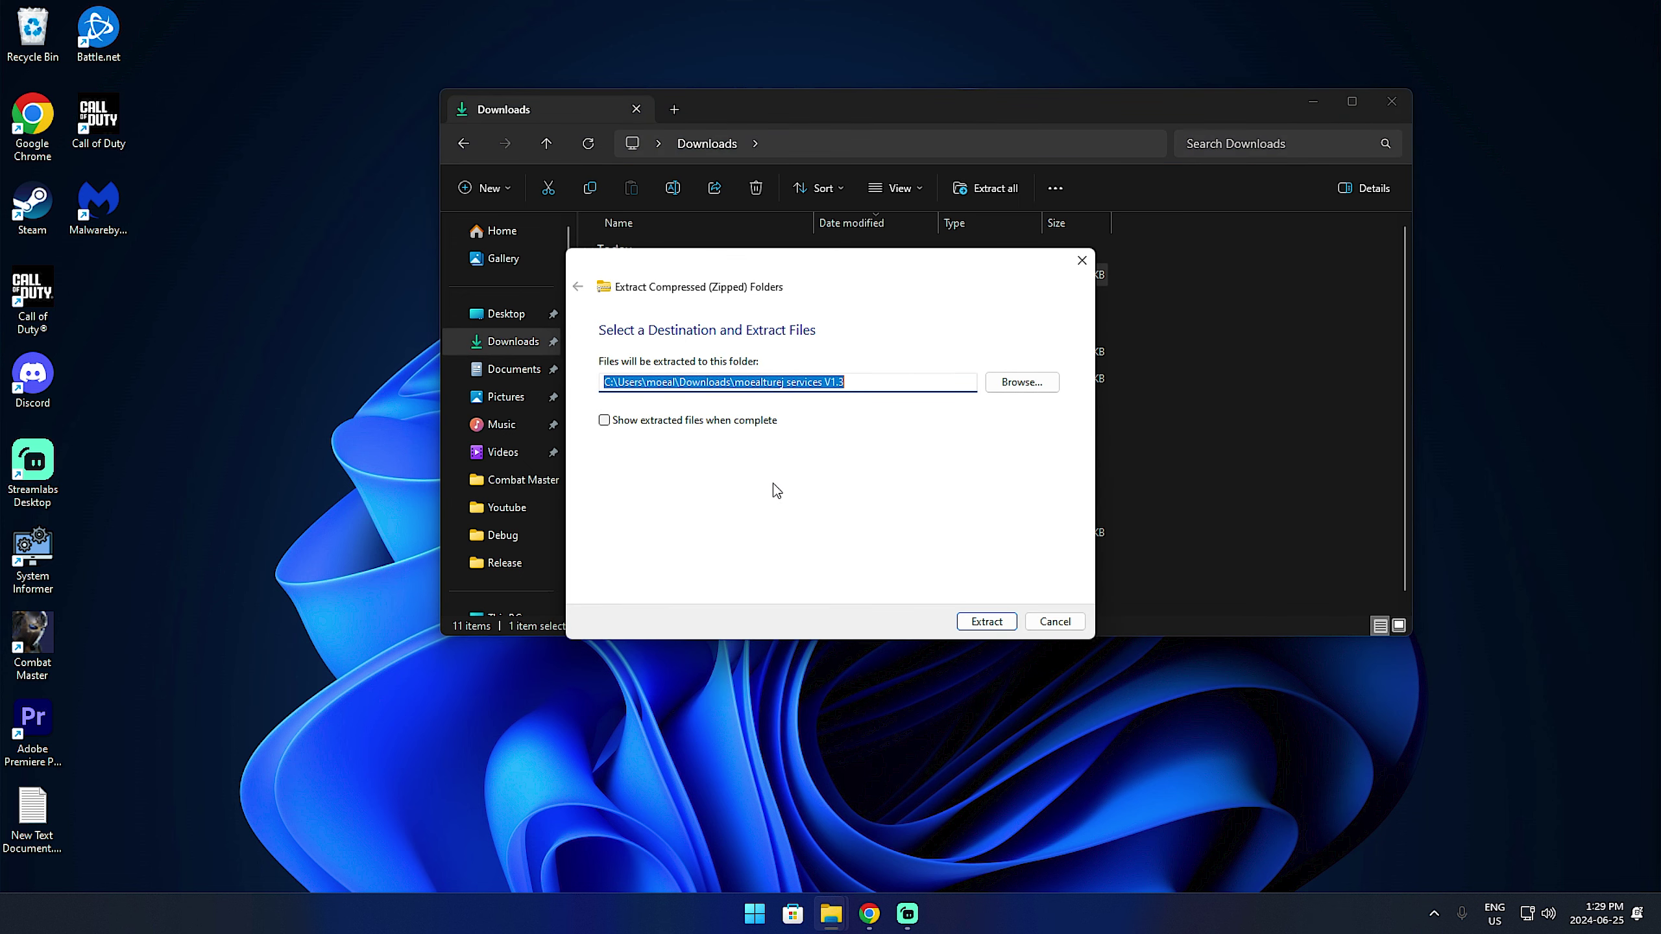
pyautogui.click(985, 621)
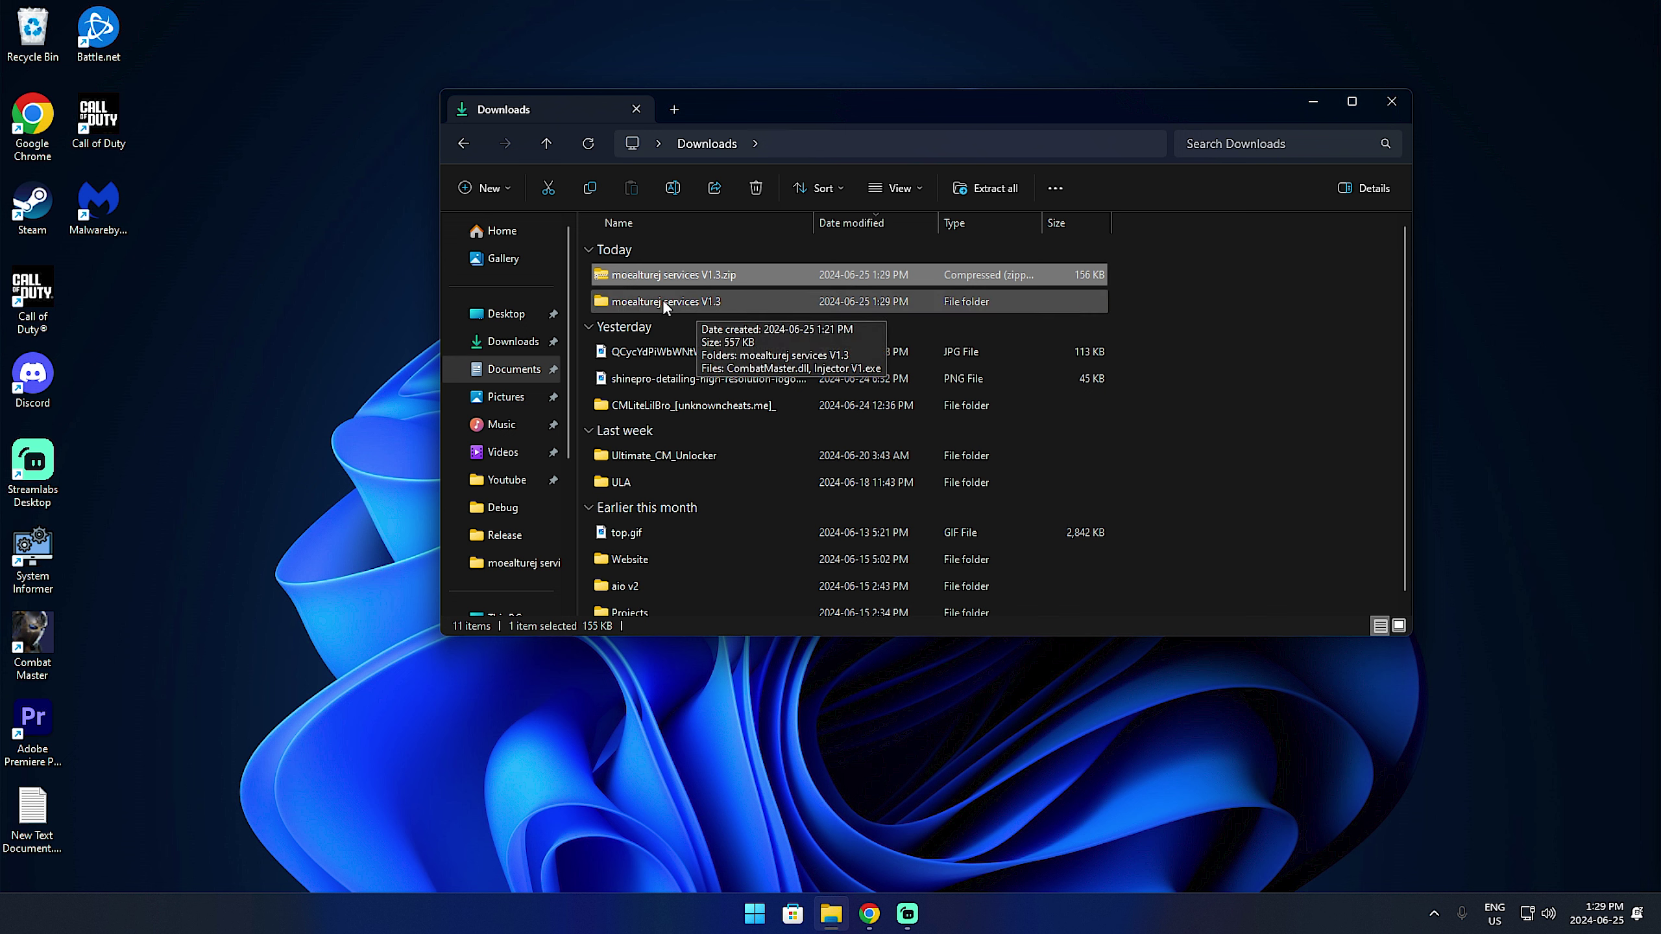
# - Open the extracted folder and delete its nested moealturej services V1.3 subfolder
pyautogui.doubleClick(718, 300)
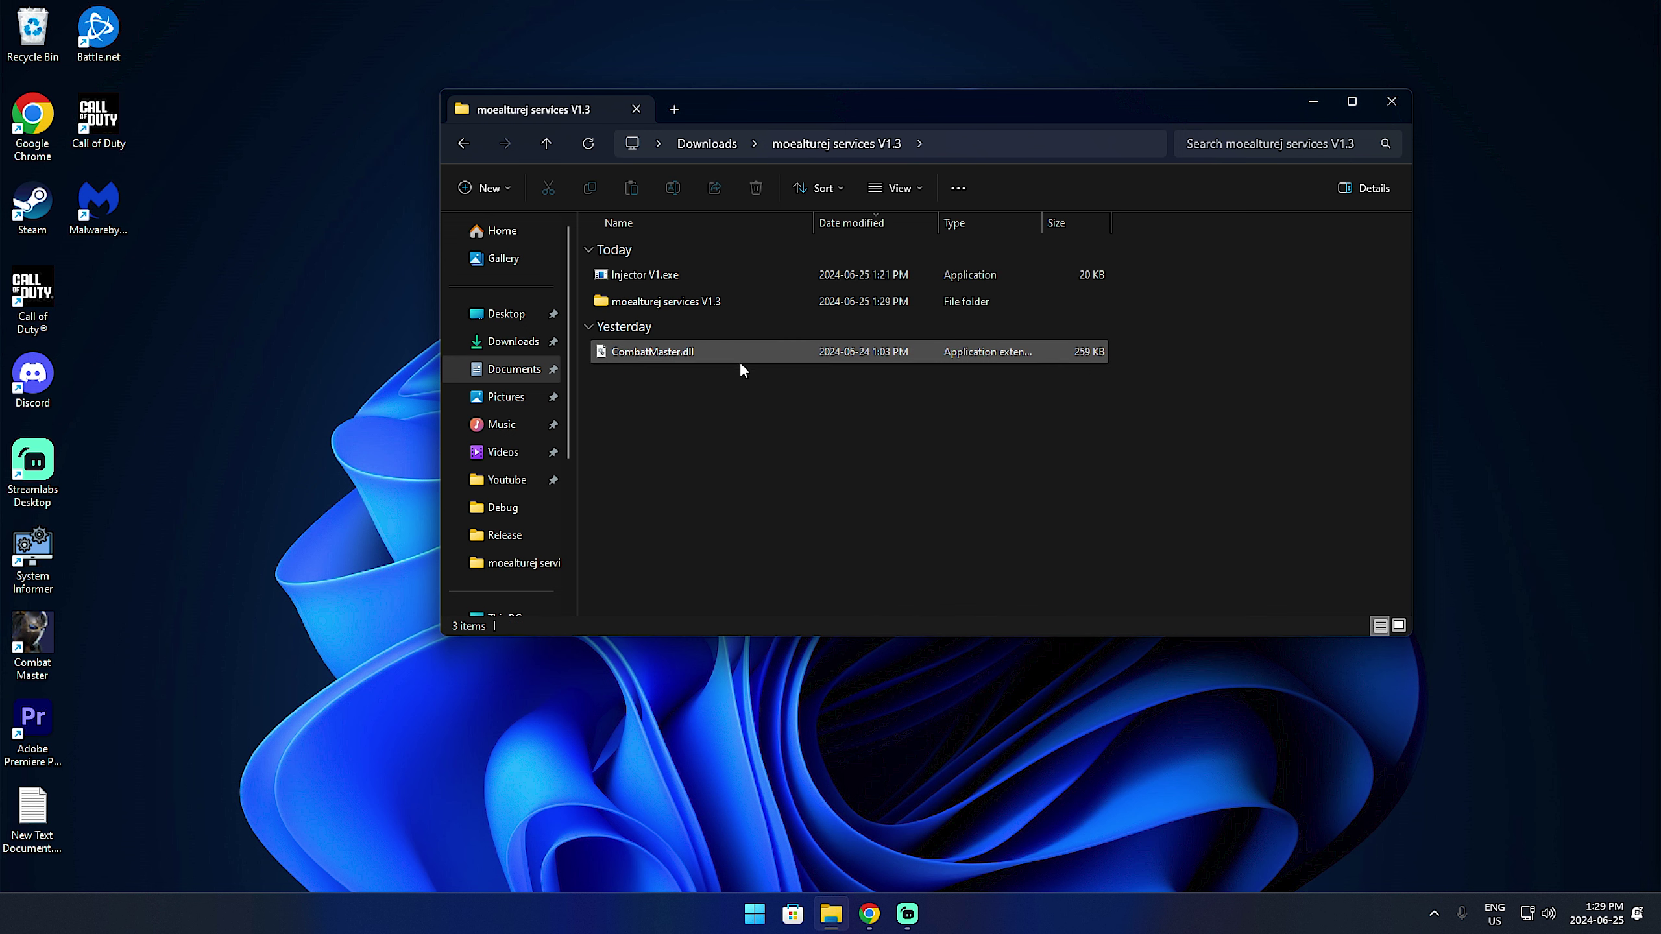
pyautogui.click(710, 301)
pyautogui.press('Delete')
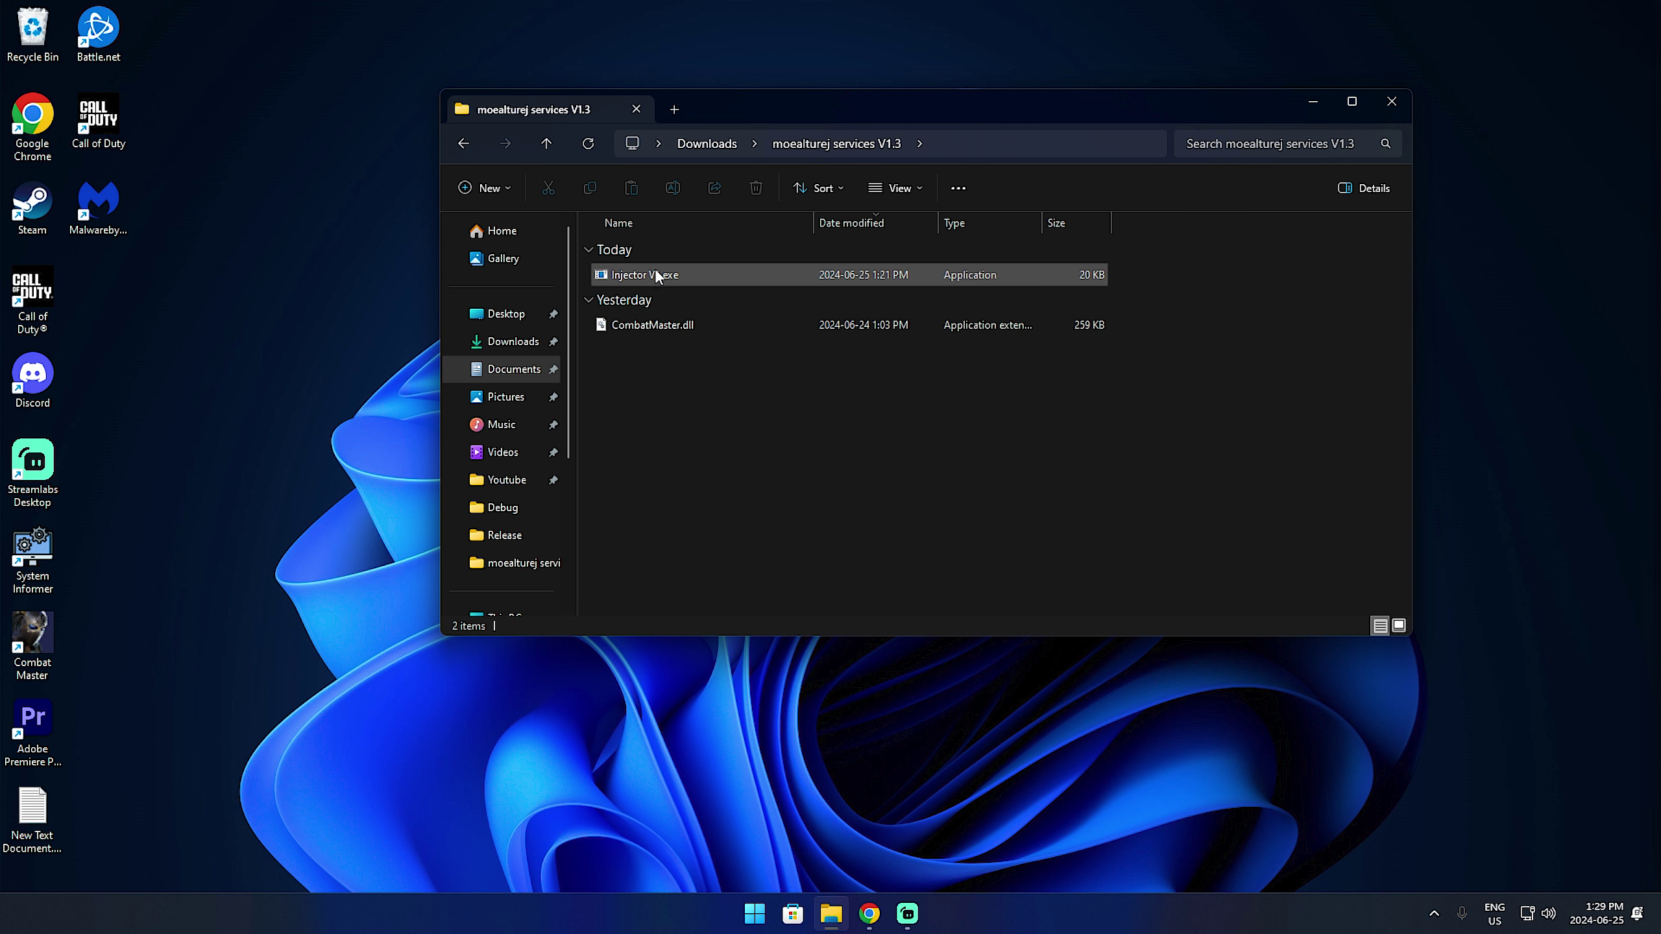
pyautogui.moveTo(645, 275)
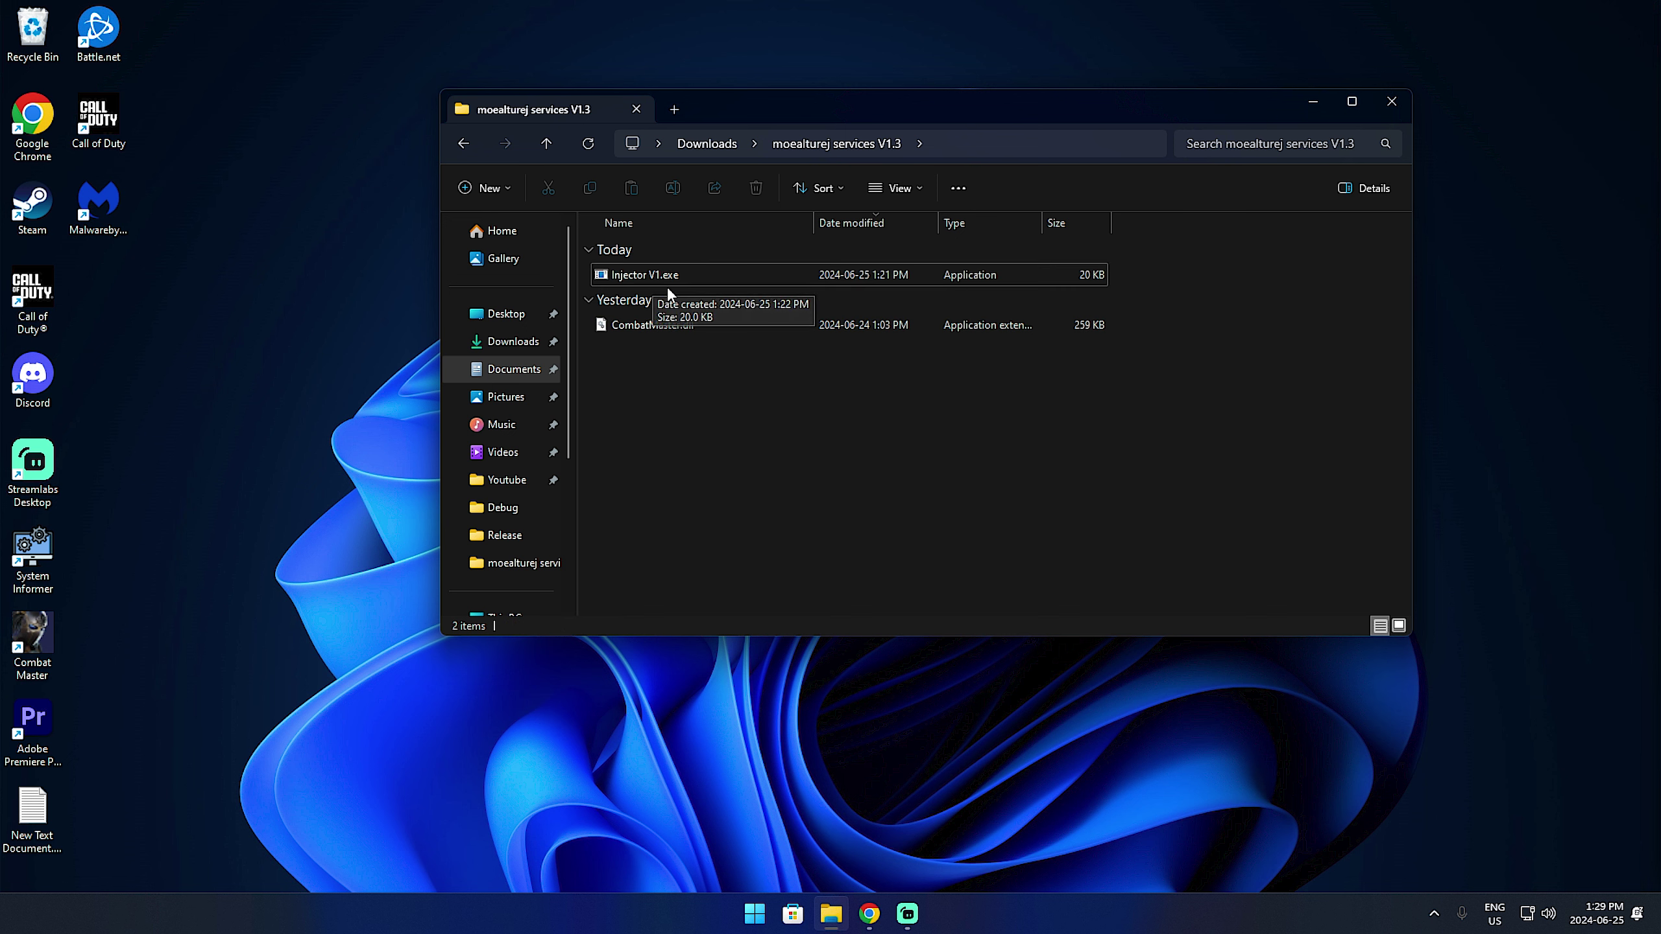
# - Launch Combat Master from the Start menu search
pyautogui.click(698, 273)
pyautogui.click(629, 353)
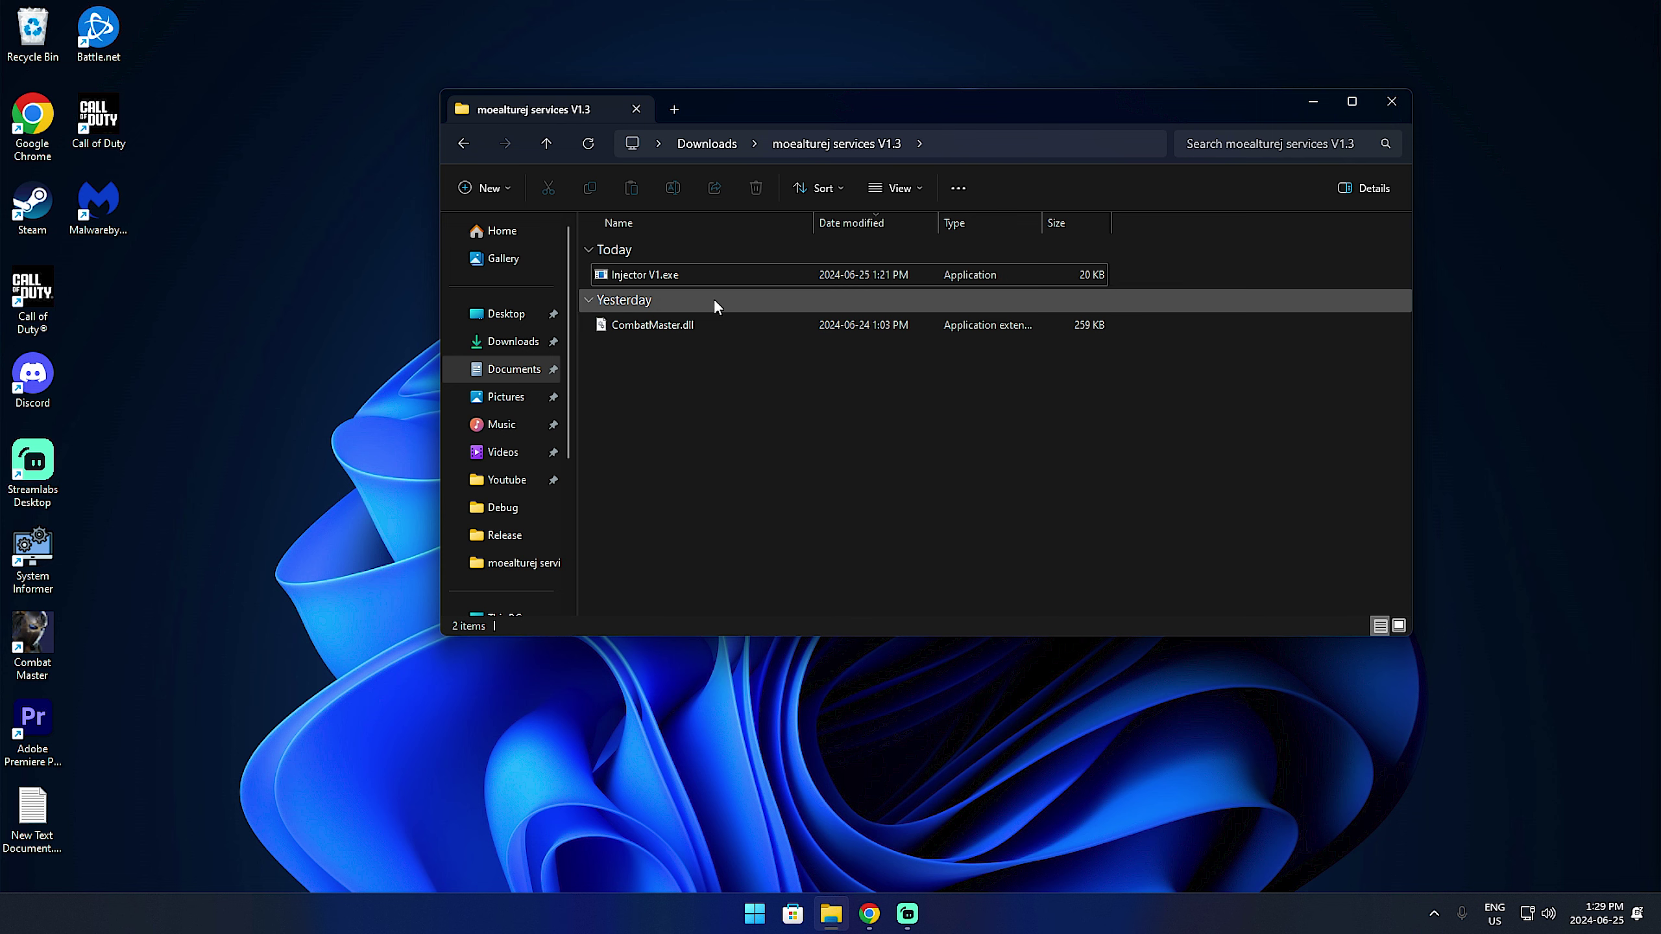
pyautogui.press('super')
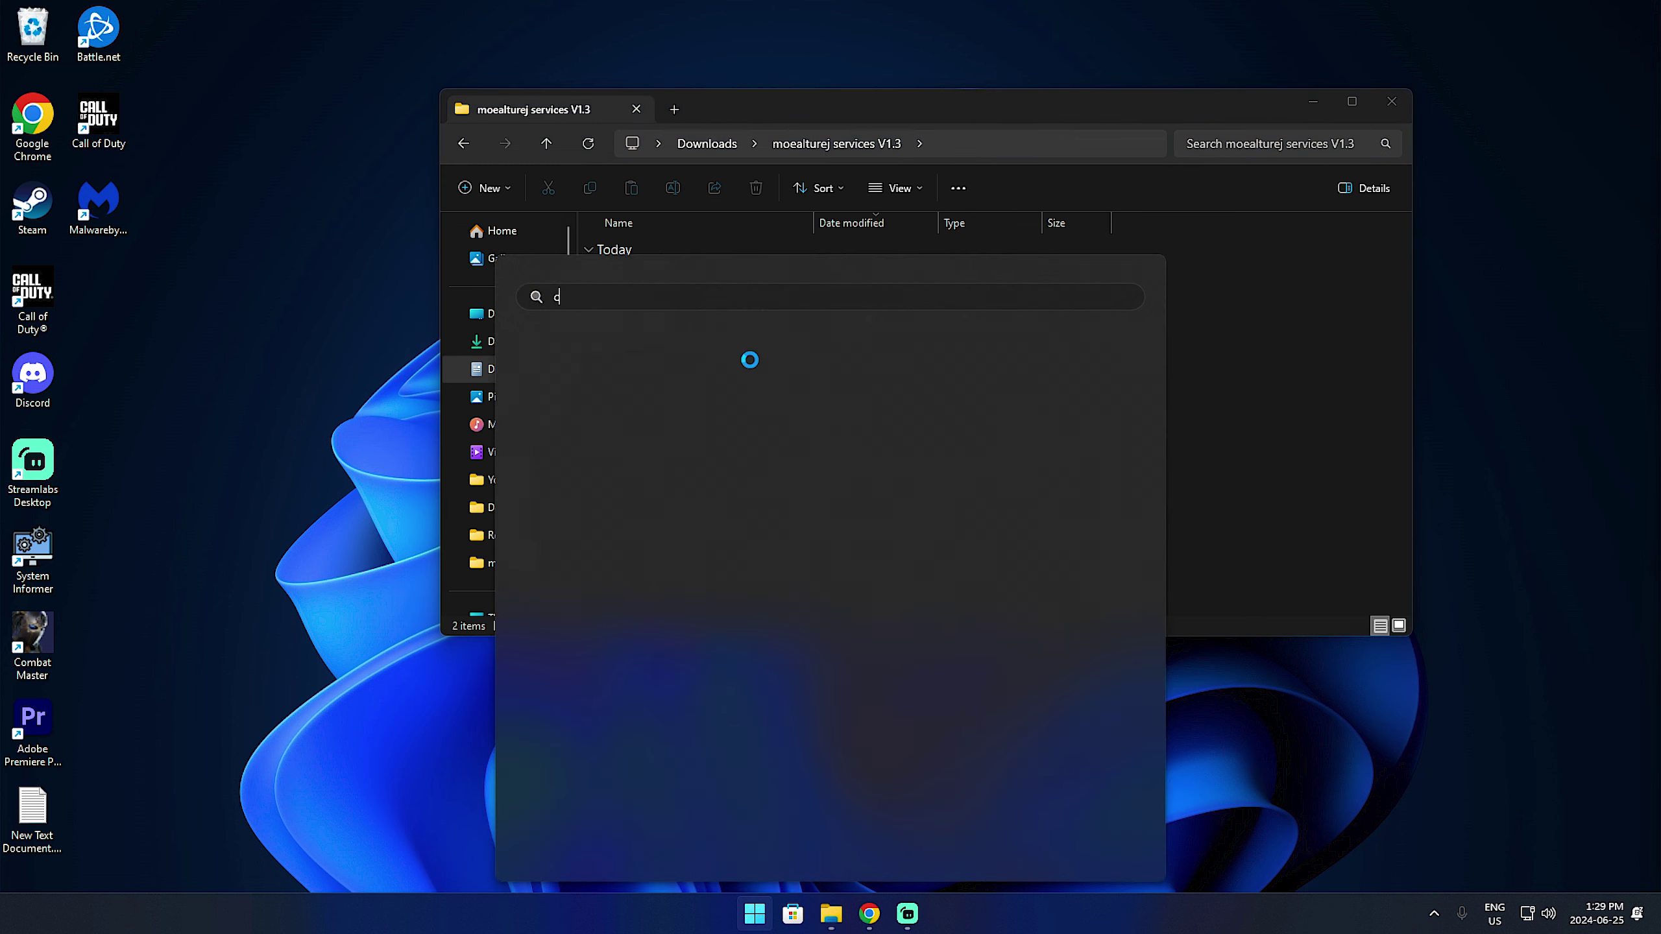
pyautogui.write('combat master')
pyautogui.press('Return')
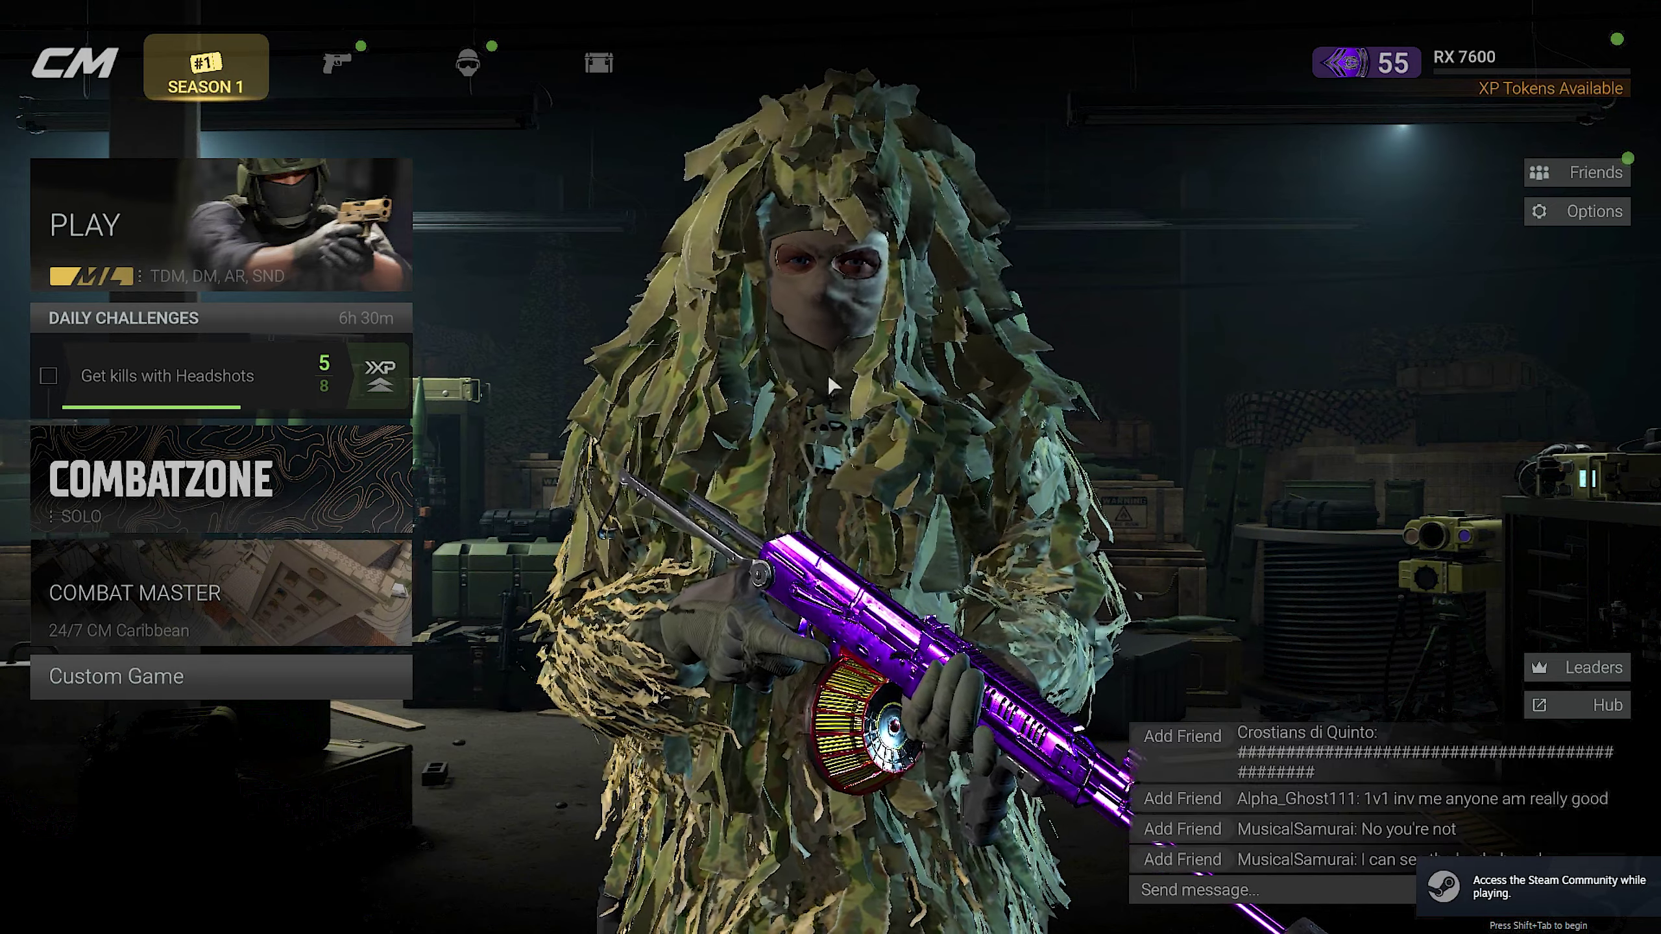
# - Run Injector V1.exe and load CombatMaster.dll from Downloads > moealturej services V1.3
pyautogui.hotkey('alt', 'Tab')
pyautogui.doubleClick(642, 275)
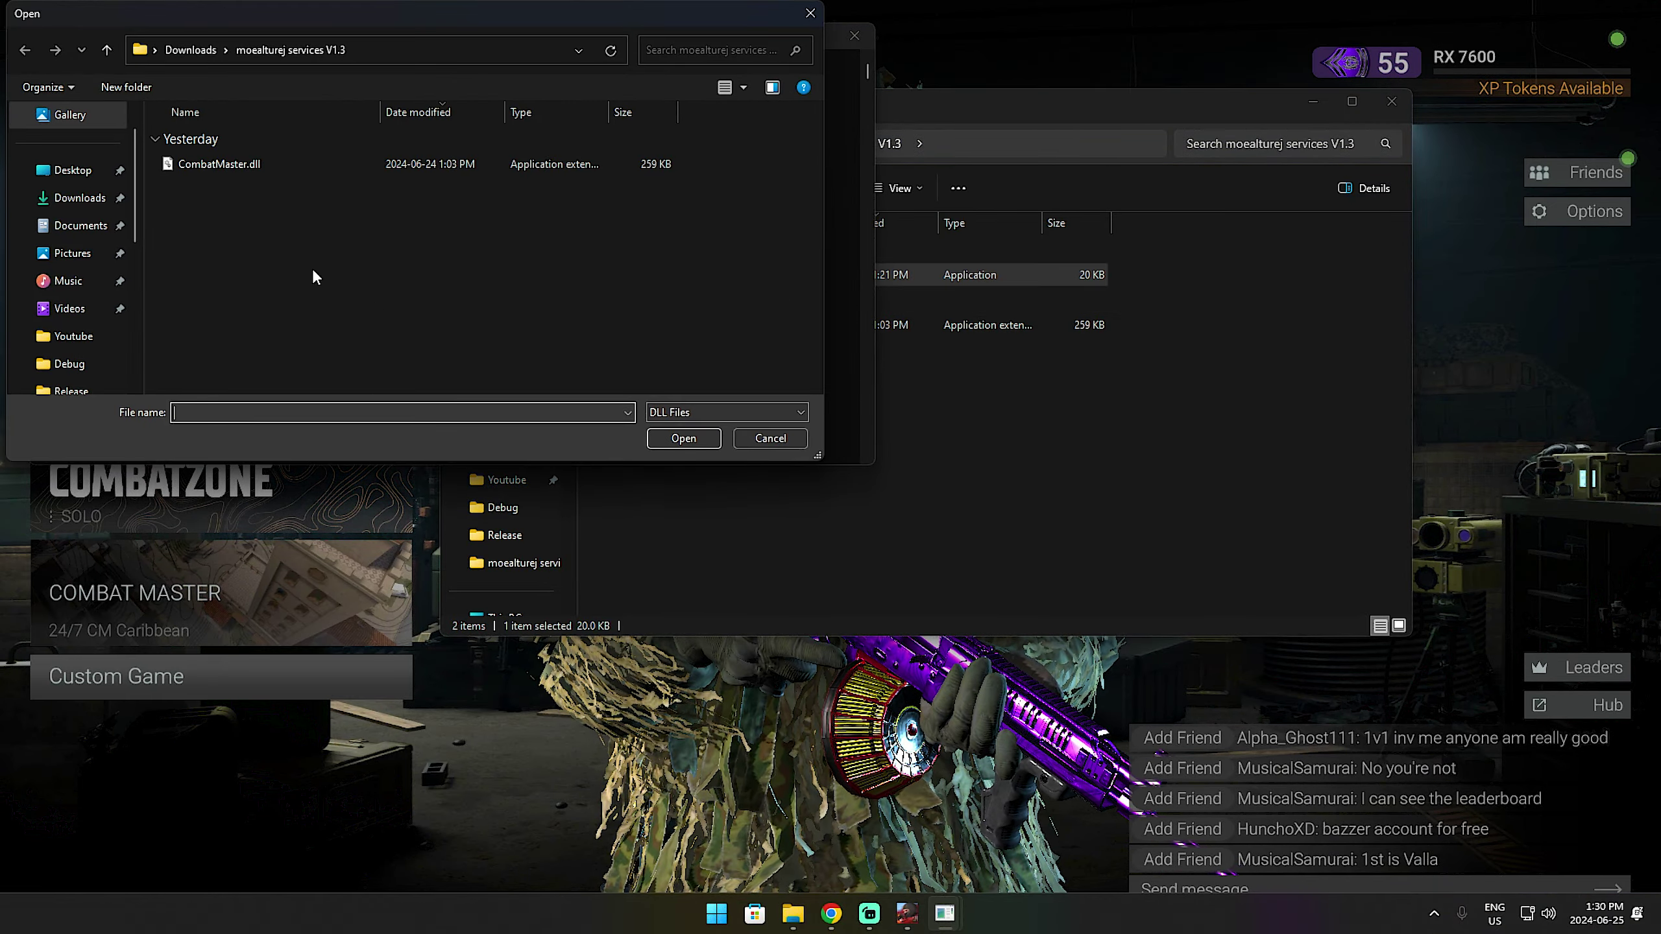
pyautogui.click(79, 197)
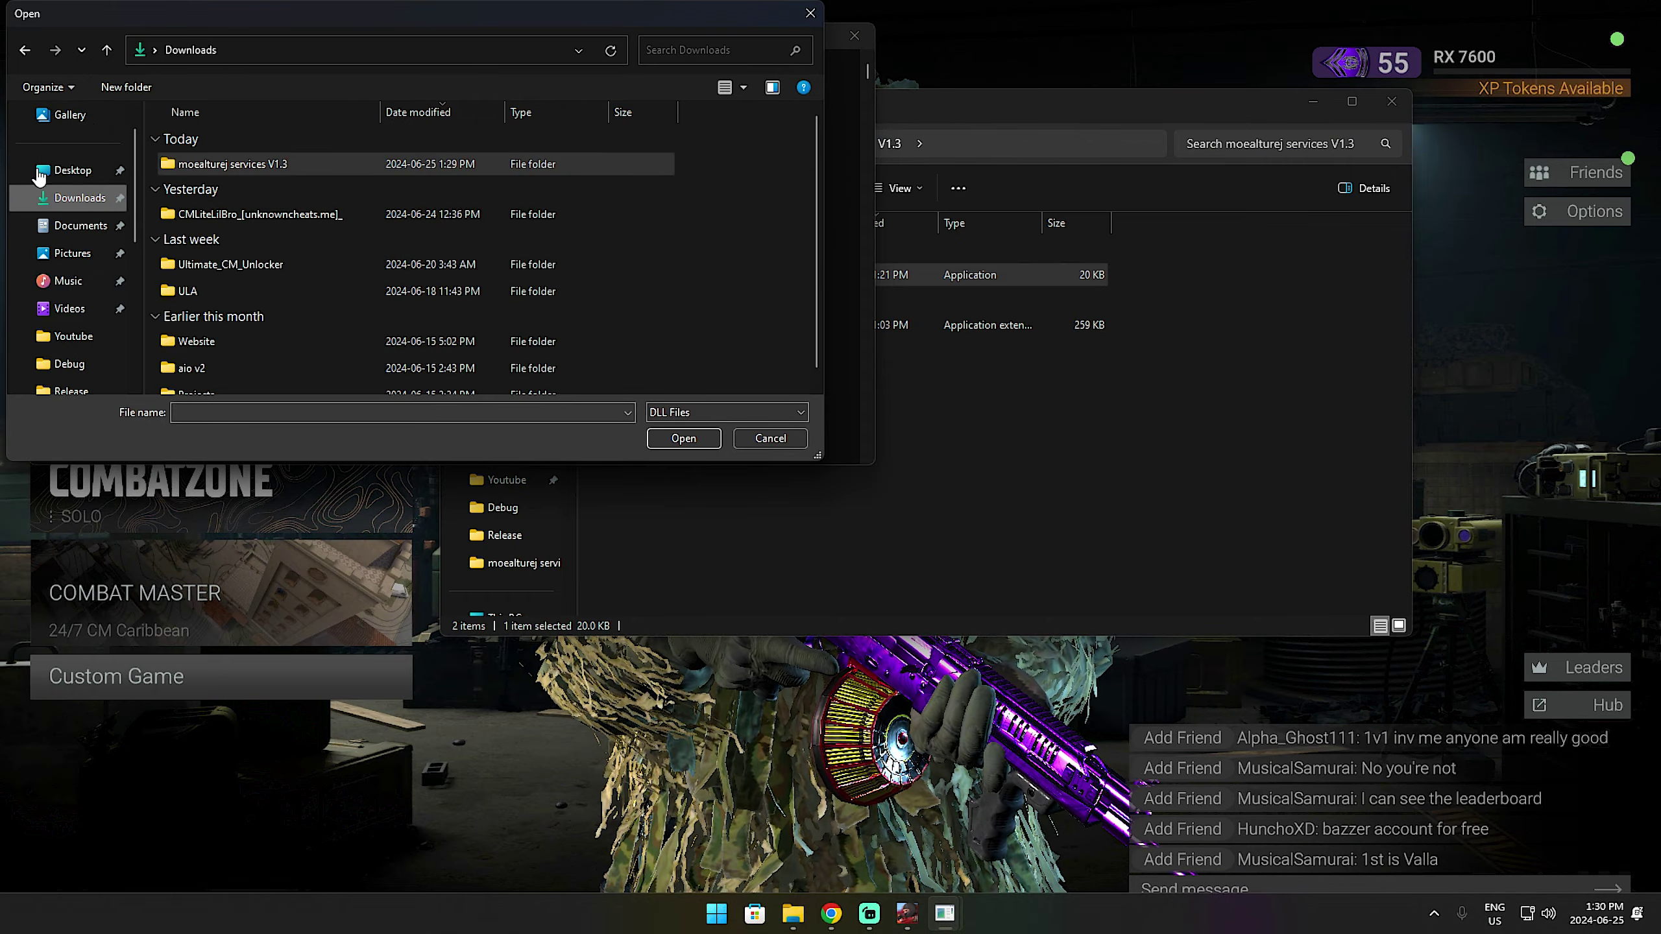
pyautogui.click(229, 164)
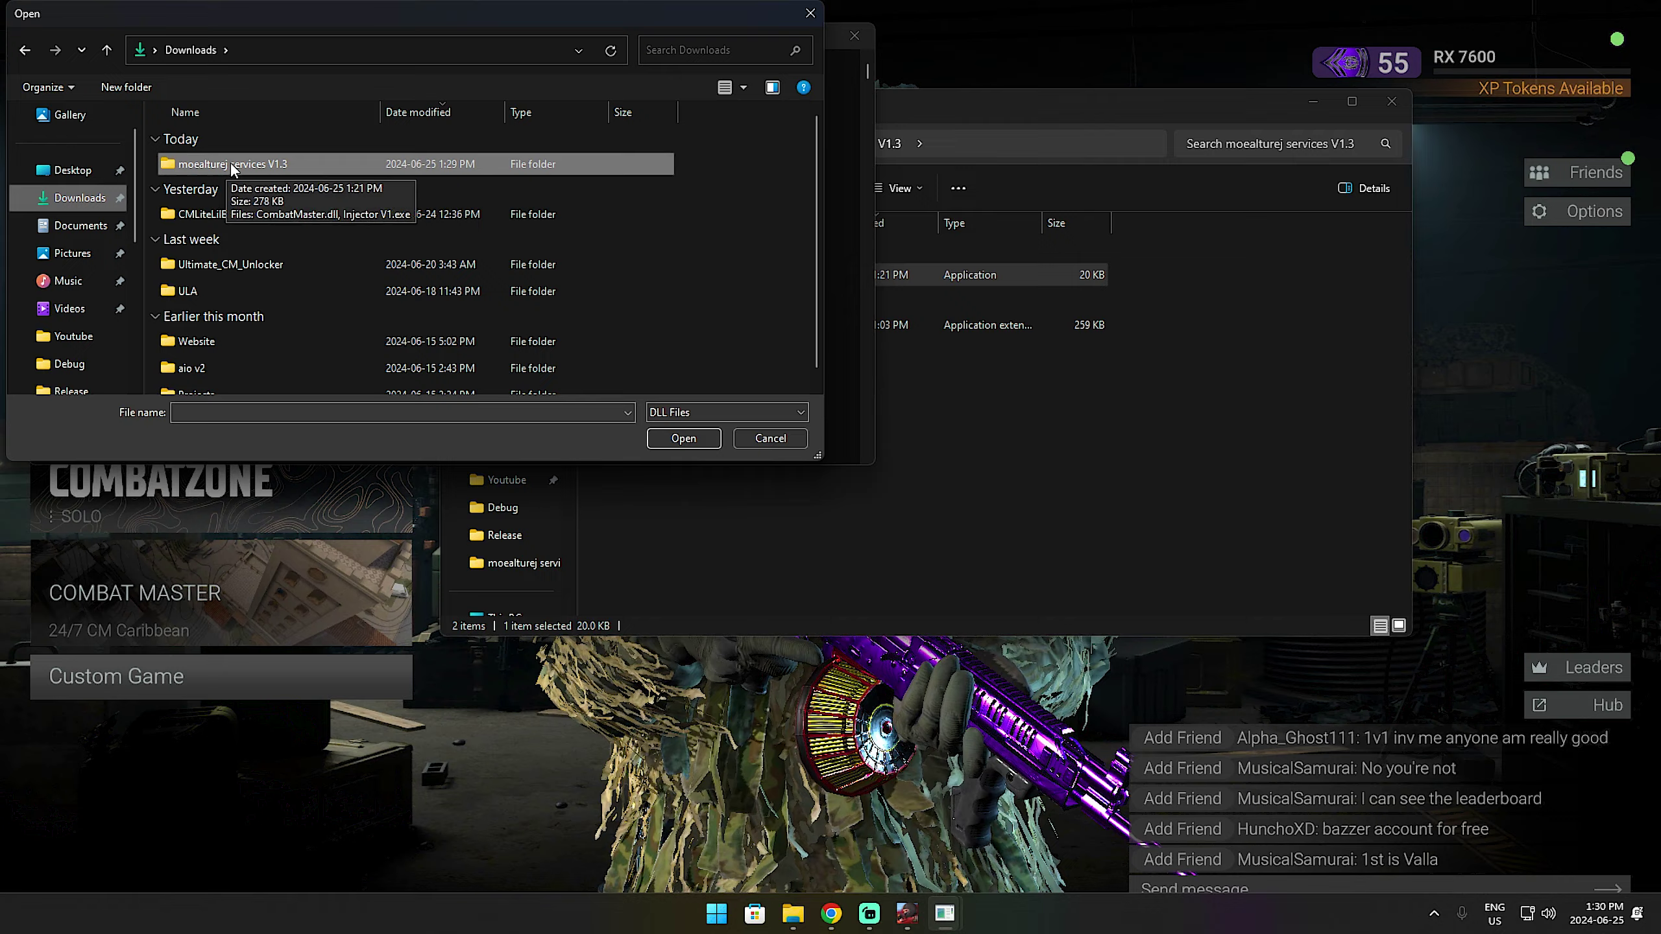
pyautogui.doubleClick(231, 165)
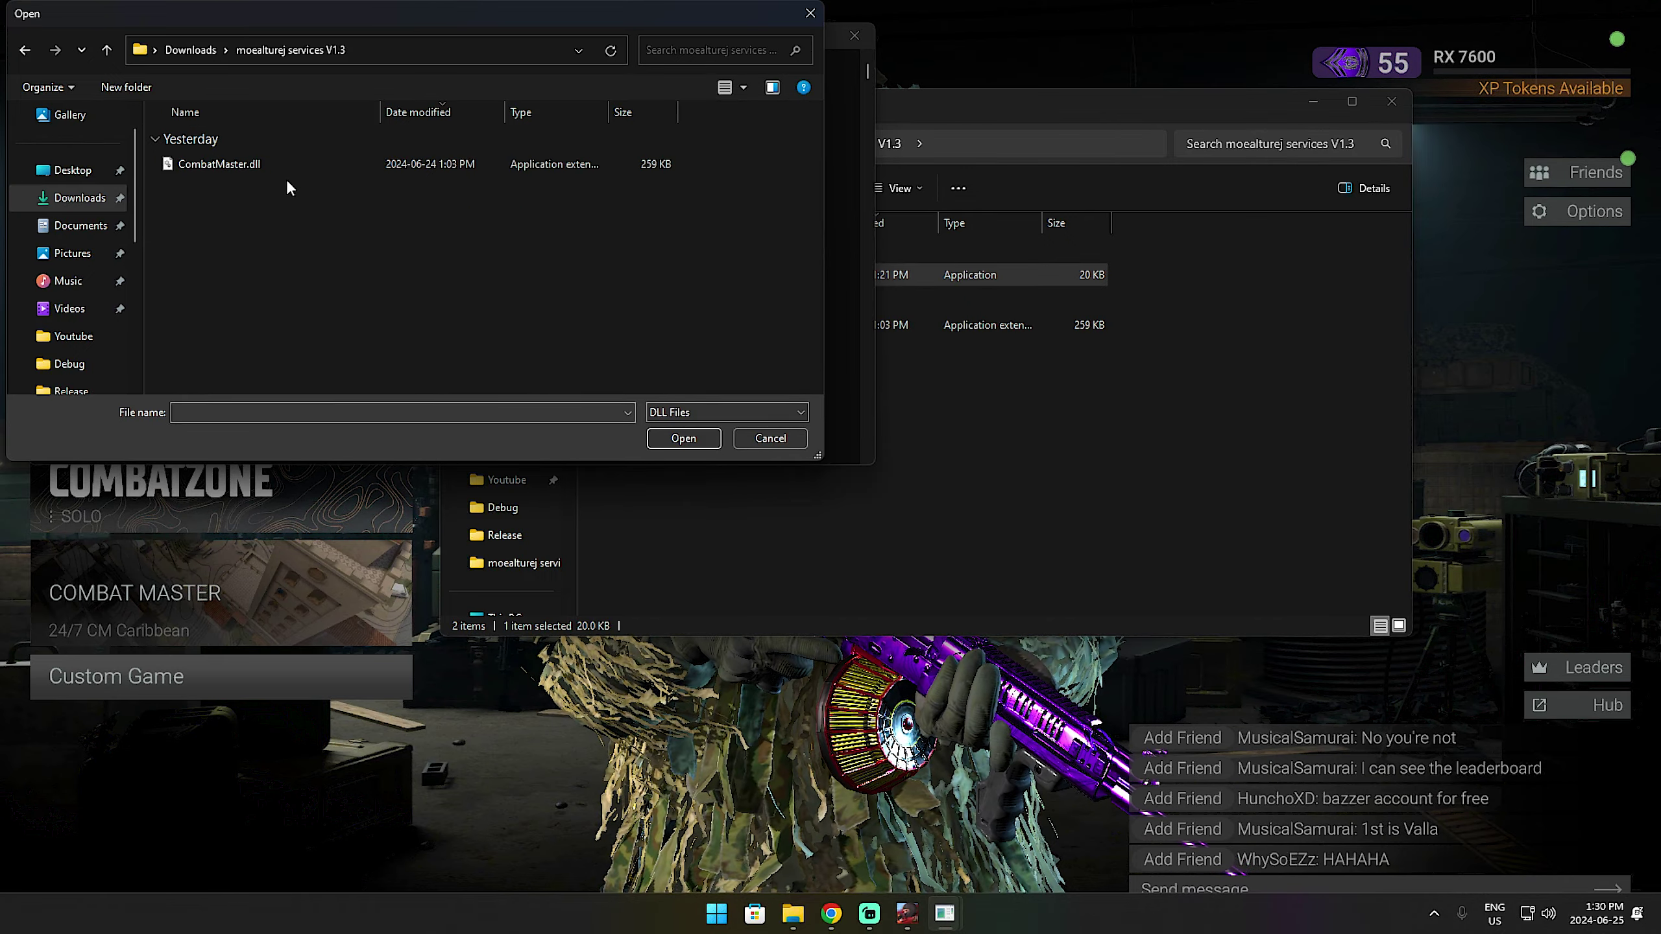
pyautogui.click(209, 165)
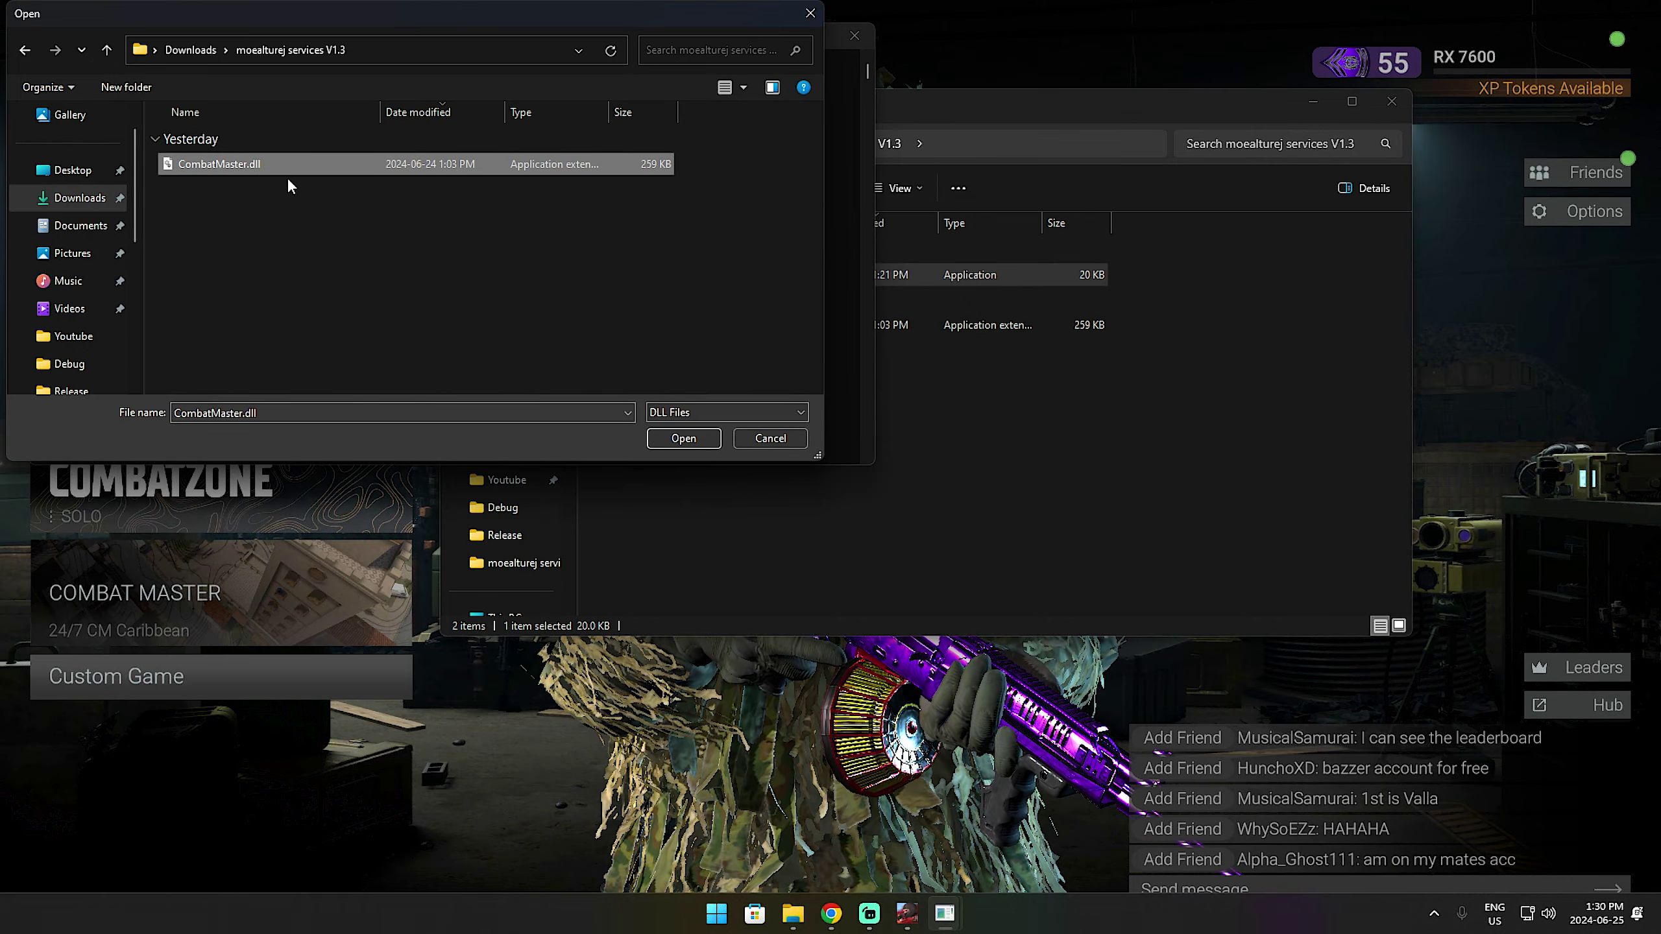
pyautogui.click(683, 439)
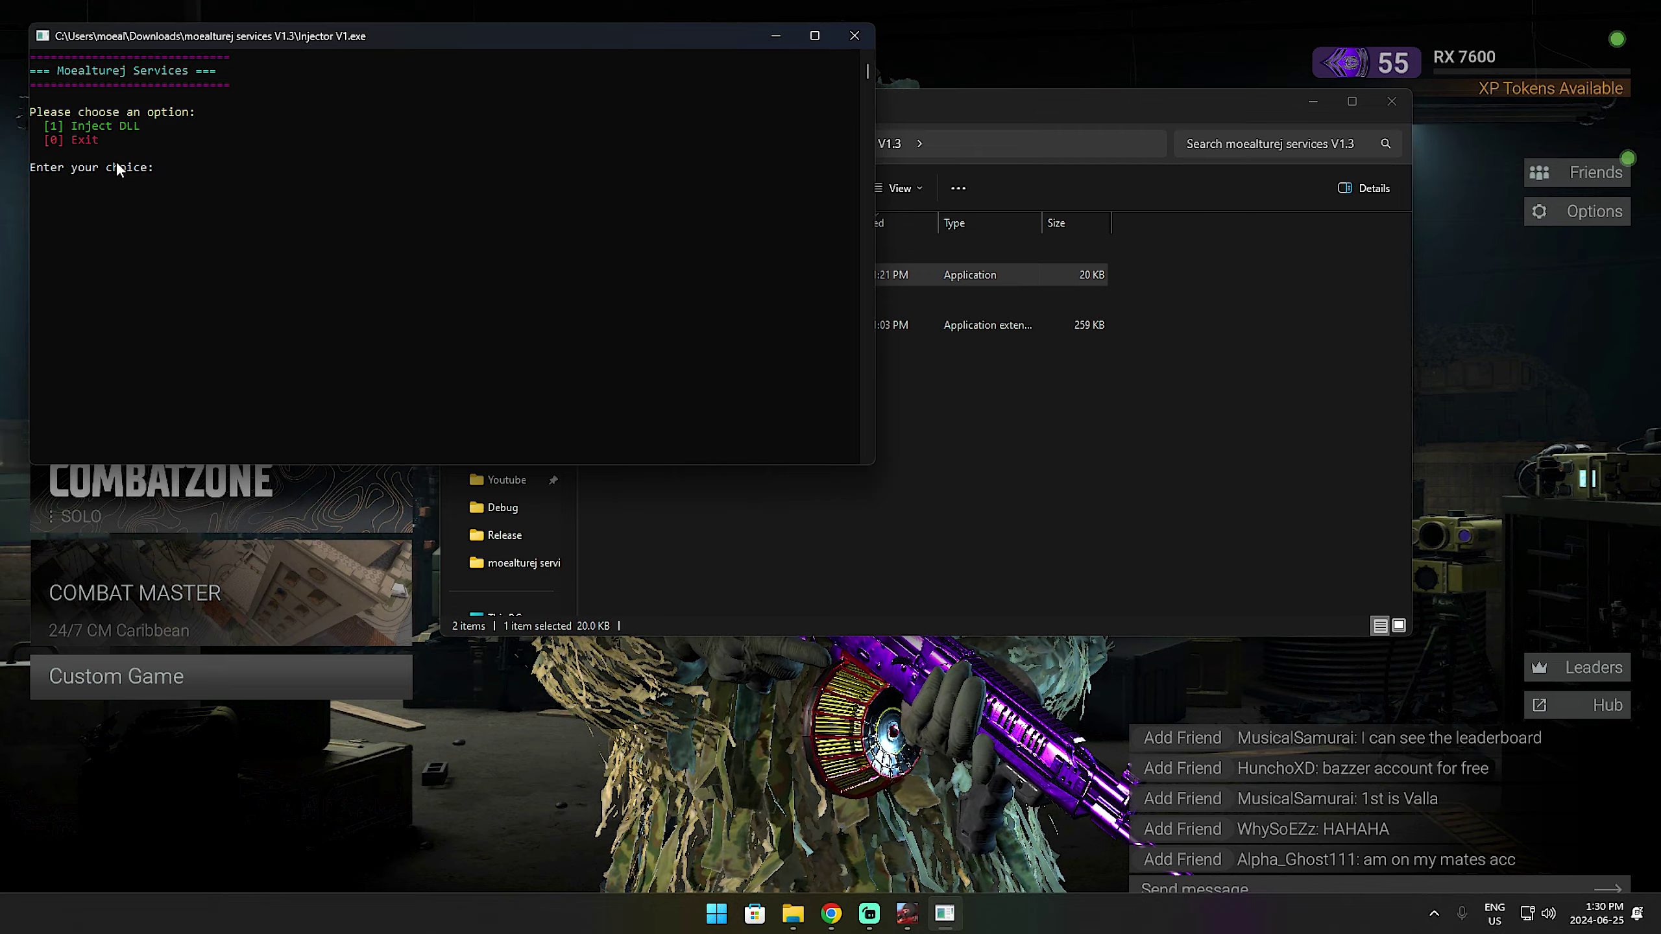
# - Run the injector's option 1 (Inject DLL), dismiss the message, and return to the game
pyautogui.click(174, 162)
pyautogui.write('1')
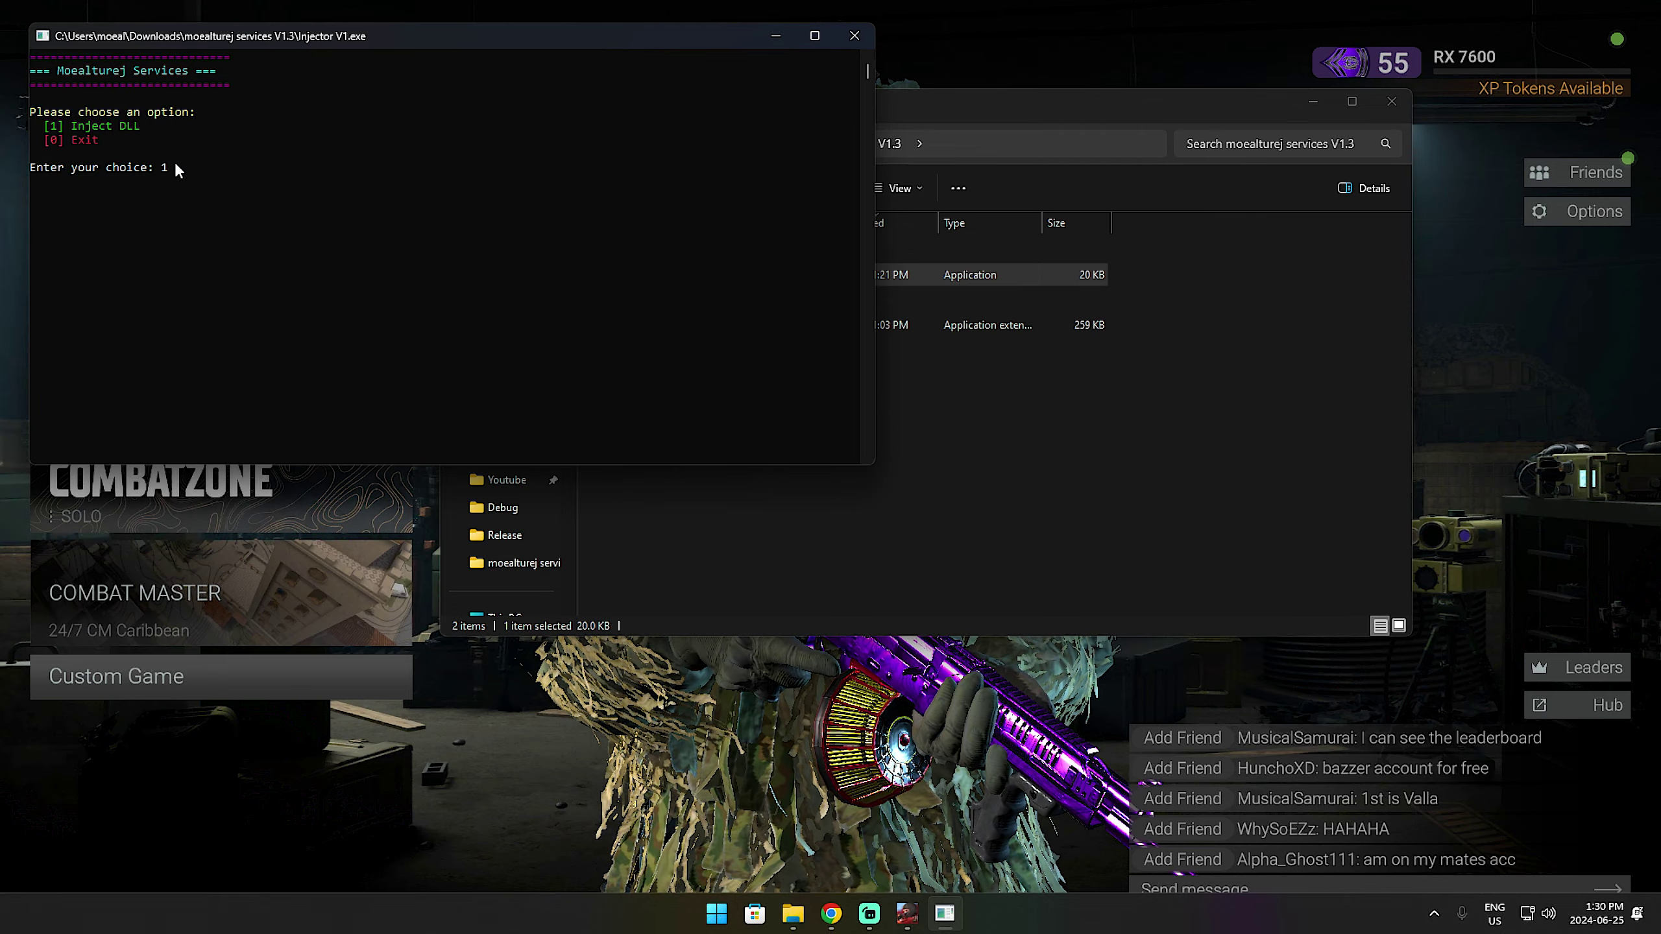
pyautogui.press('Return')
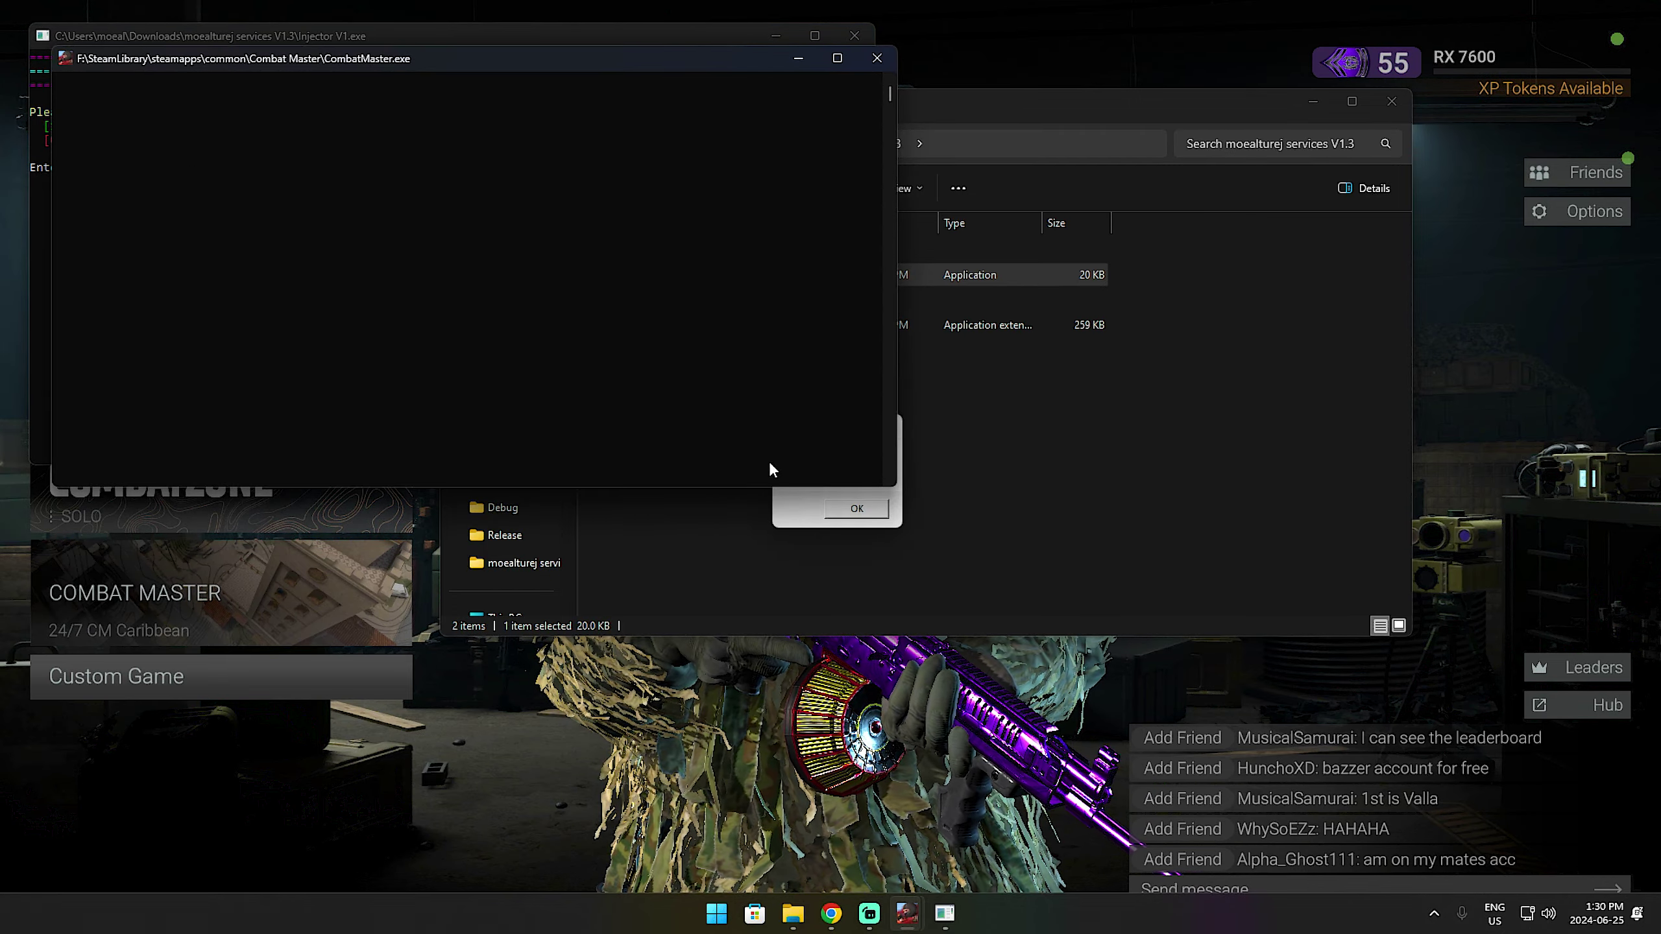
pyautogui.click(853, 508)
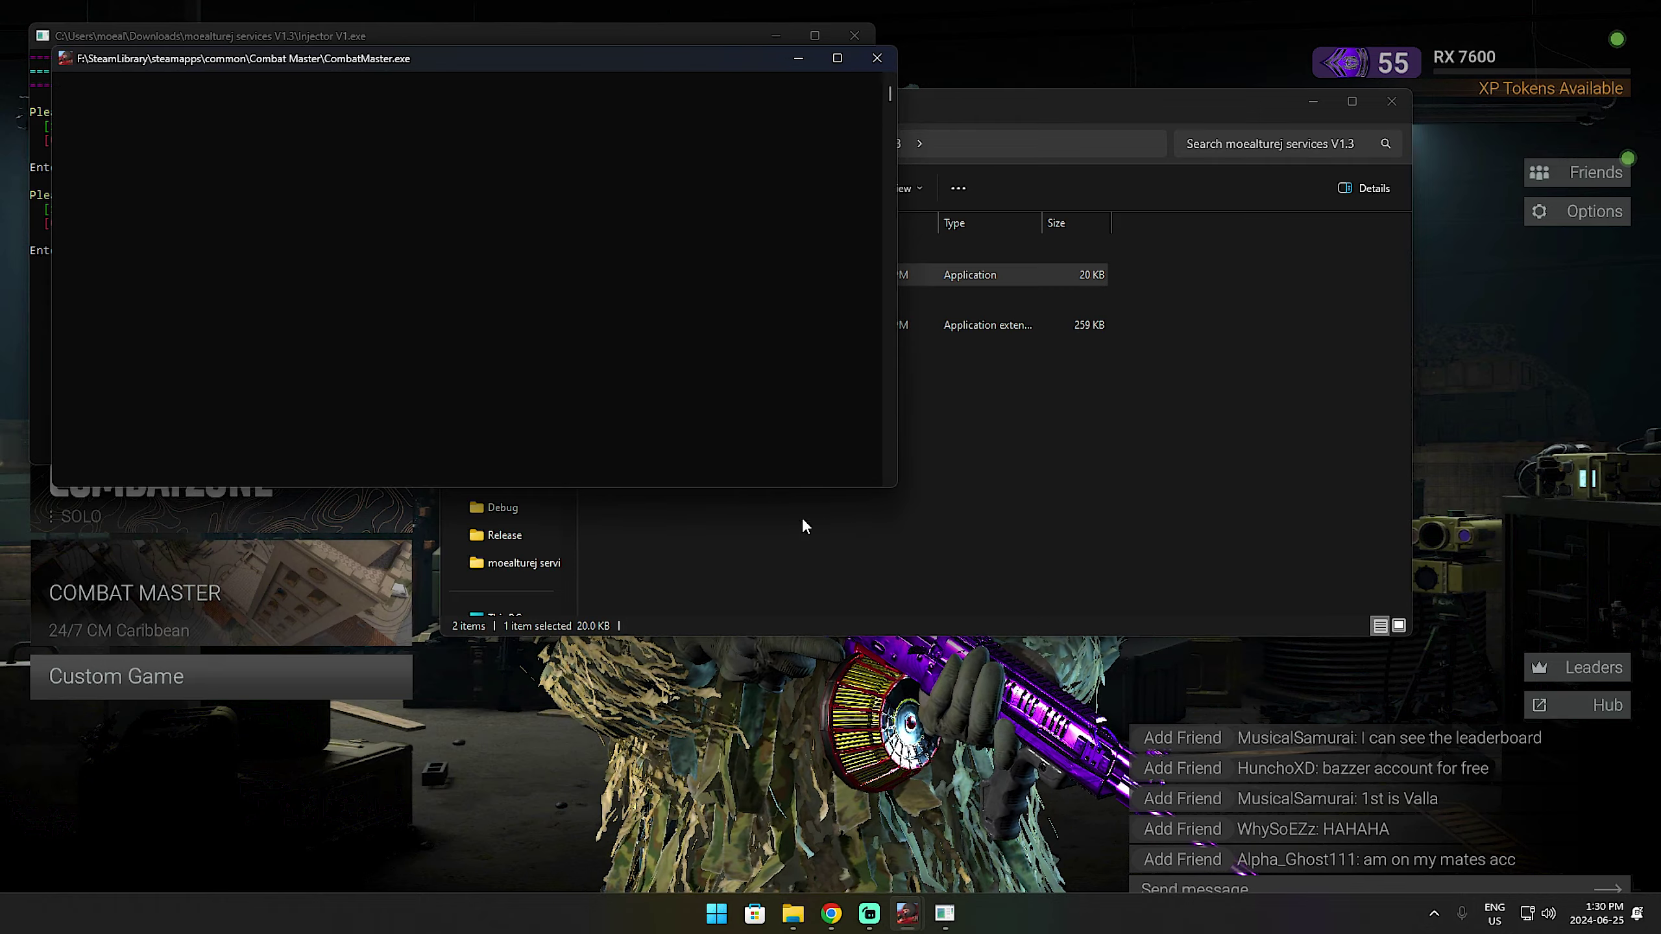
pyautogui.click(526, 686)
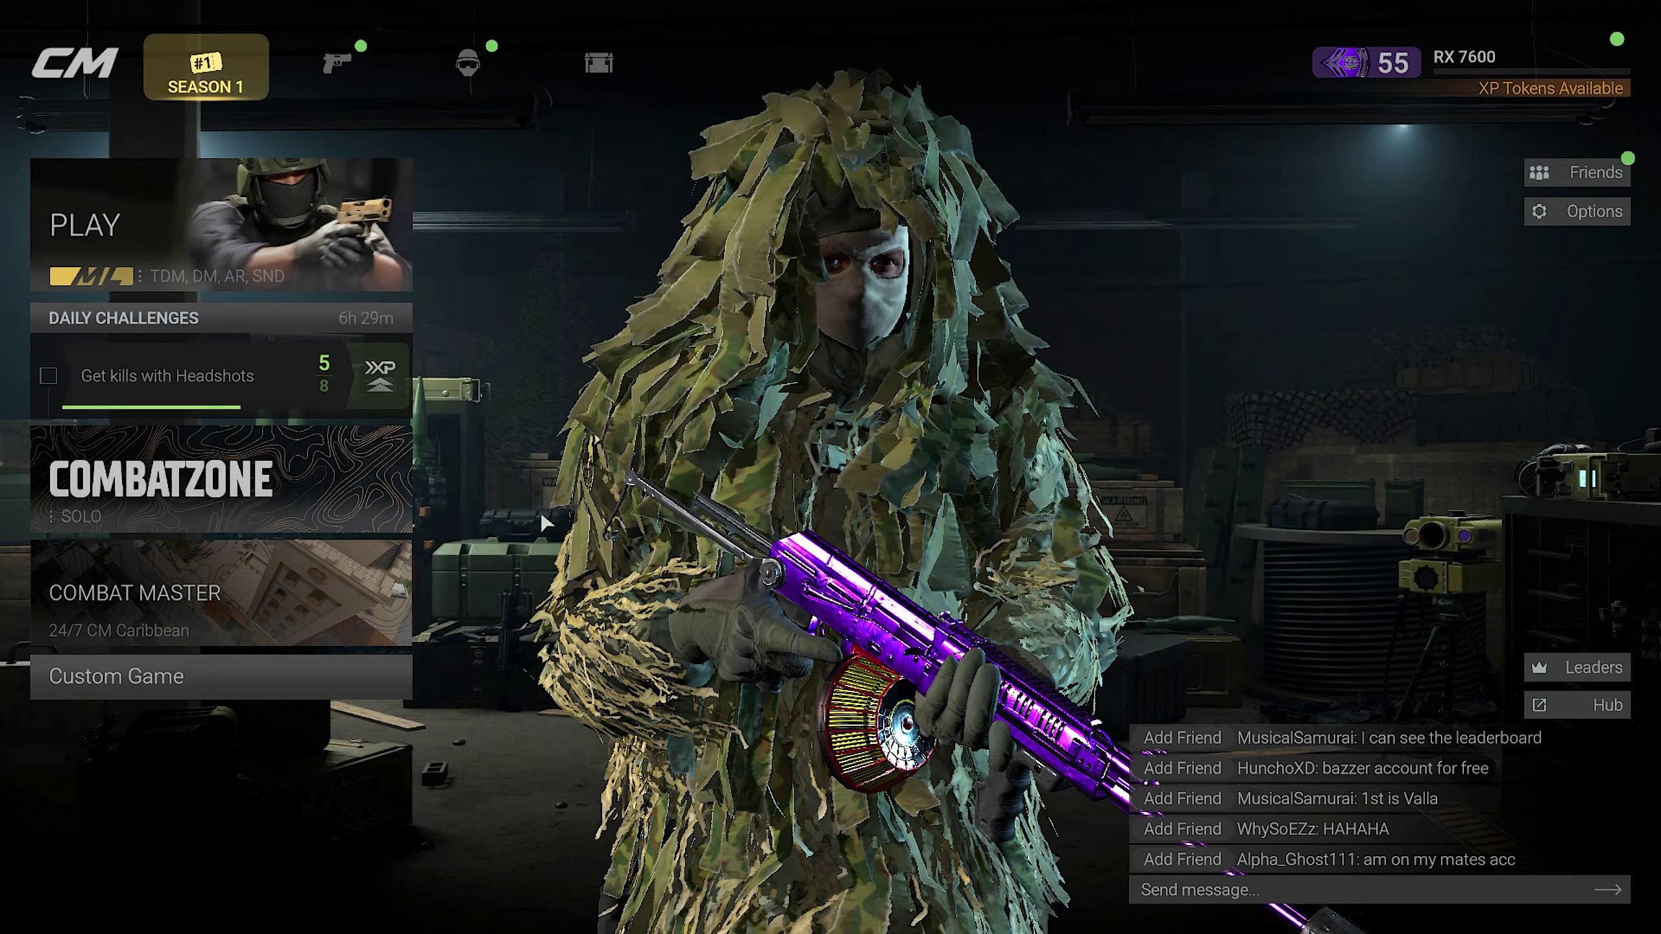
# - Start a match and advance down the street toward the parked vans while aiming
pyautogui.click(182, 183)
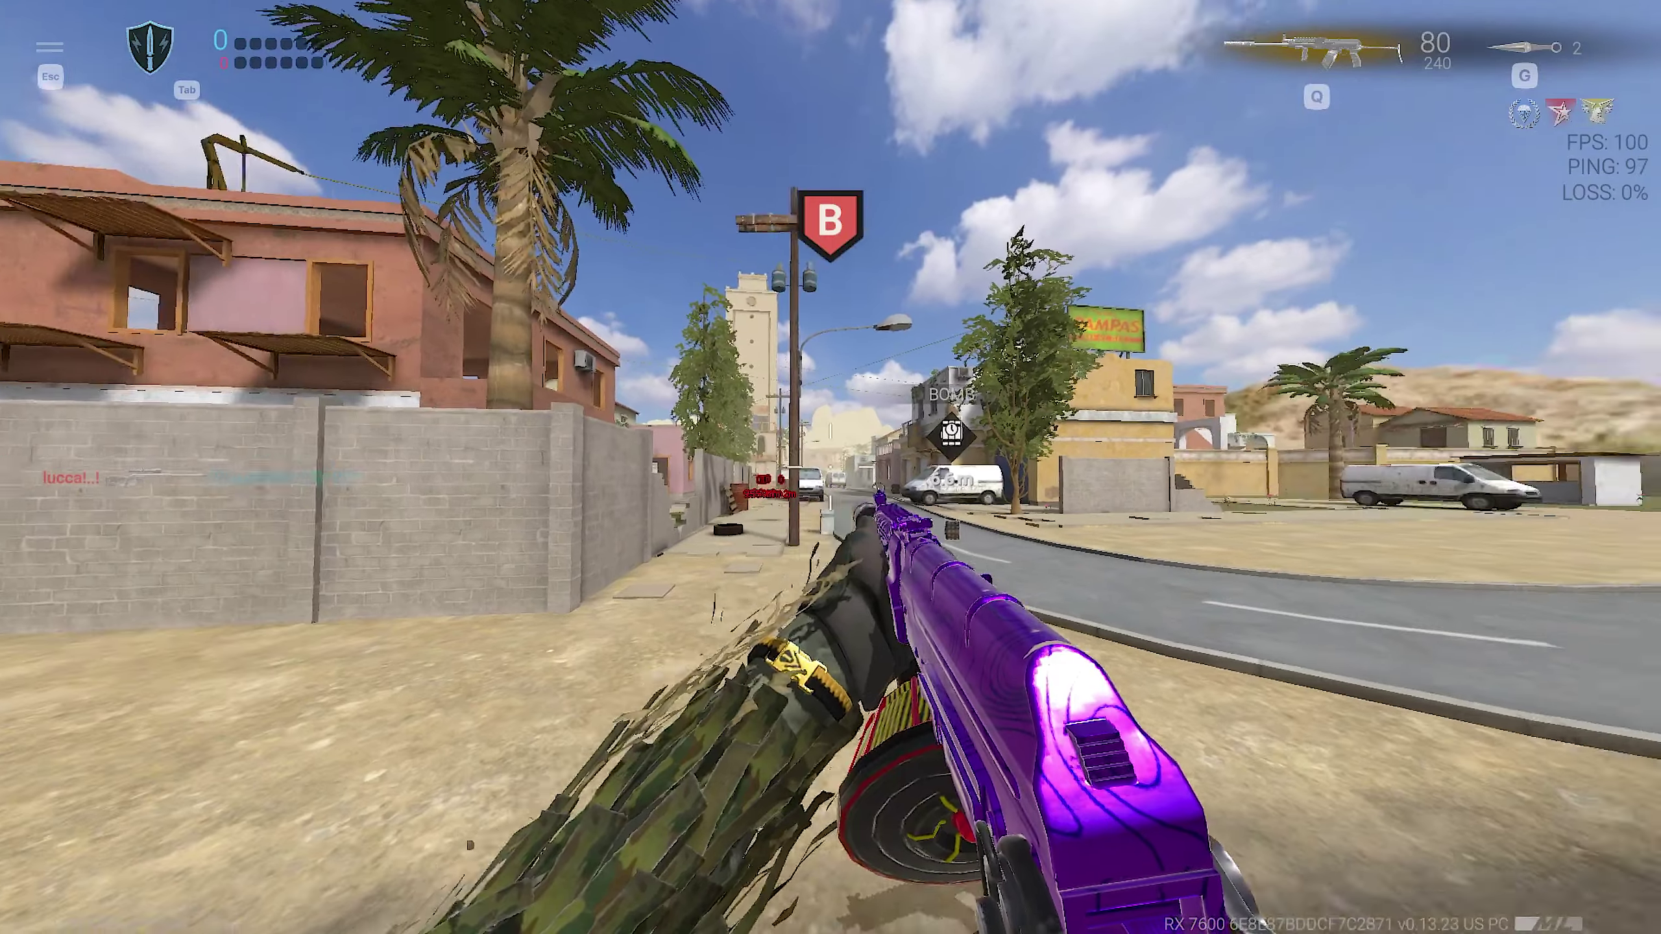
pyautogui.press('w')
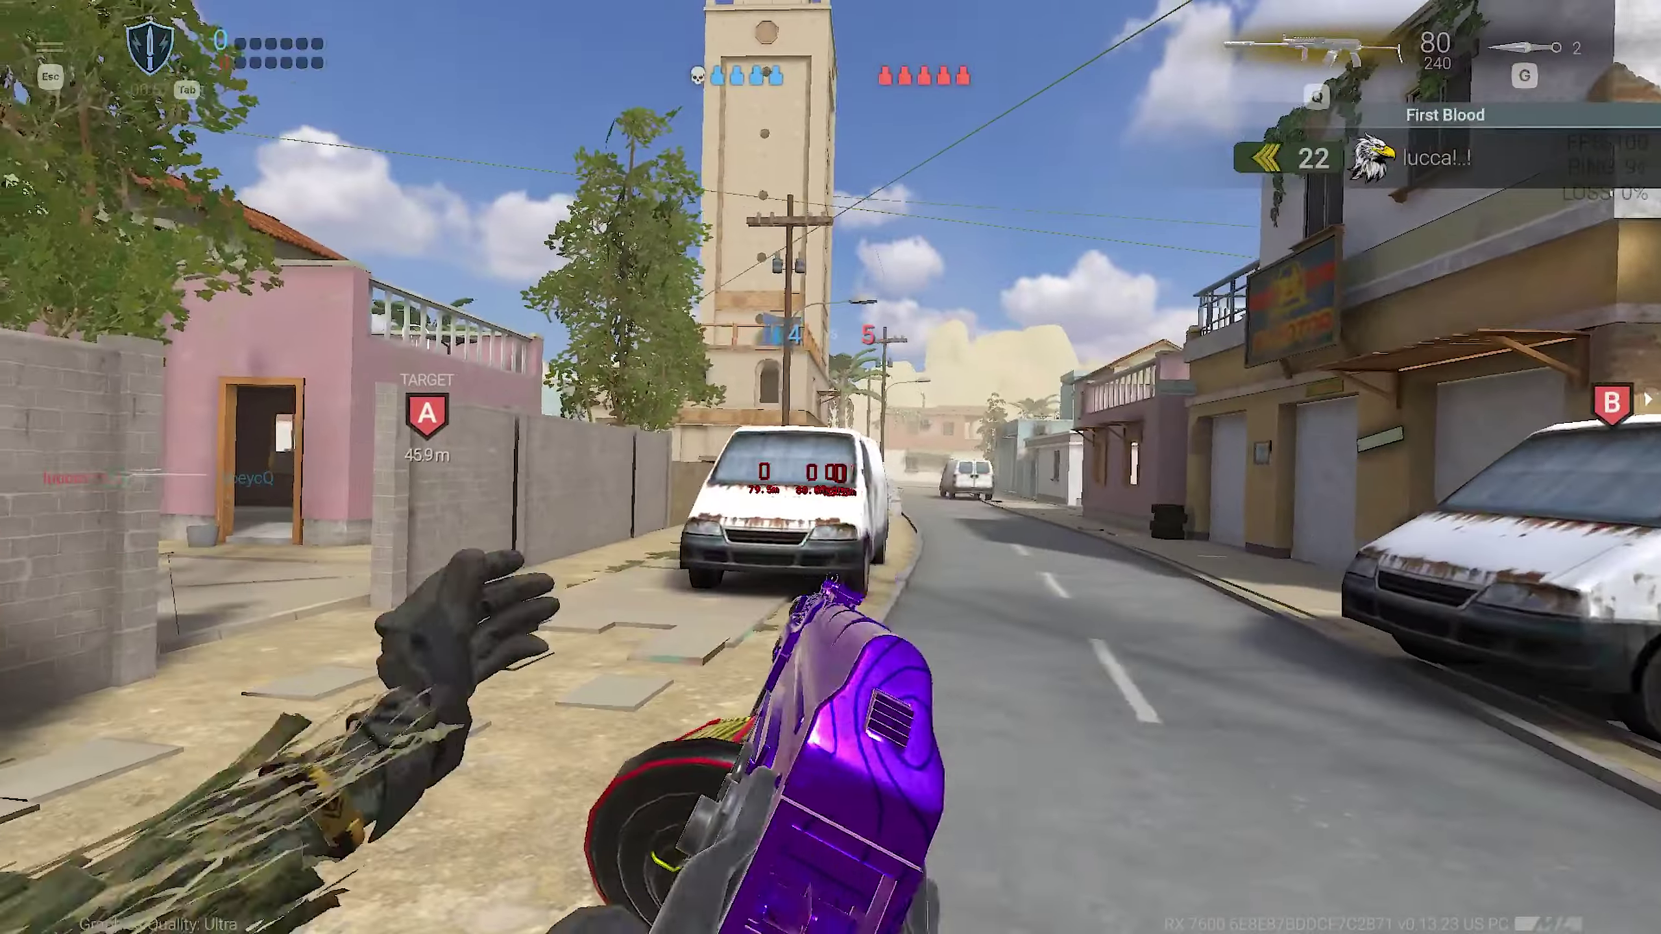
pyautogui.rightClick(831, 467)
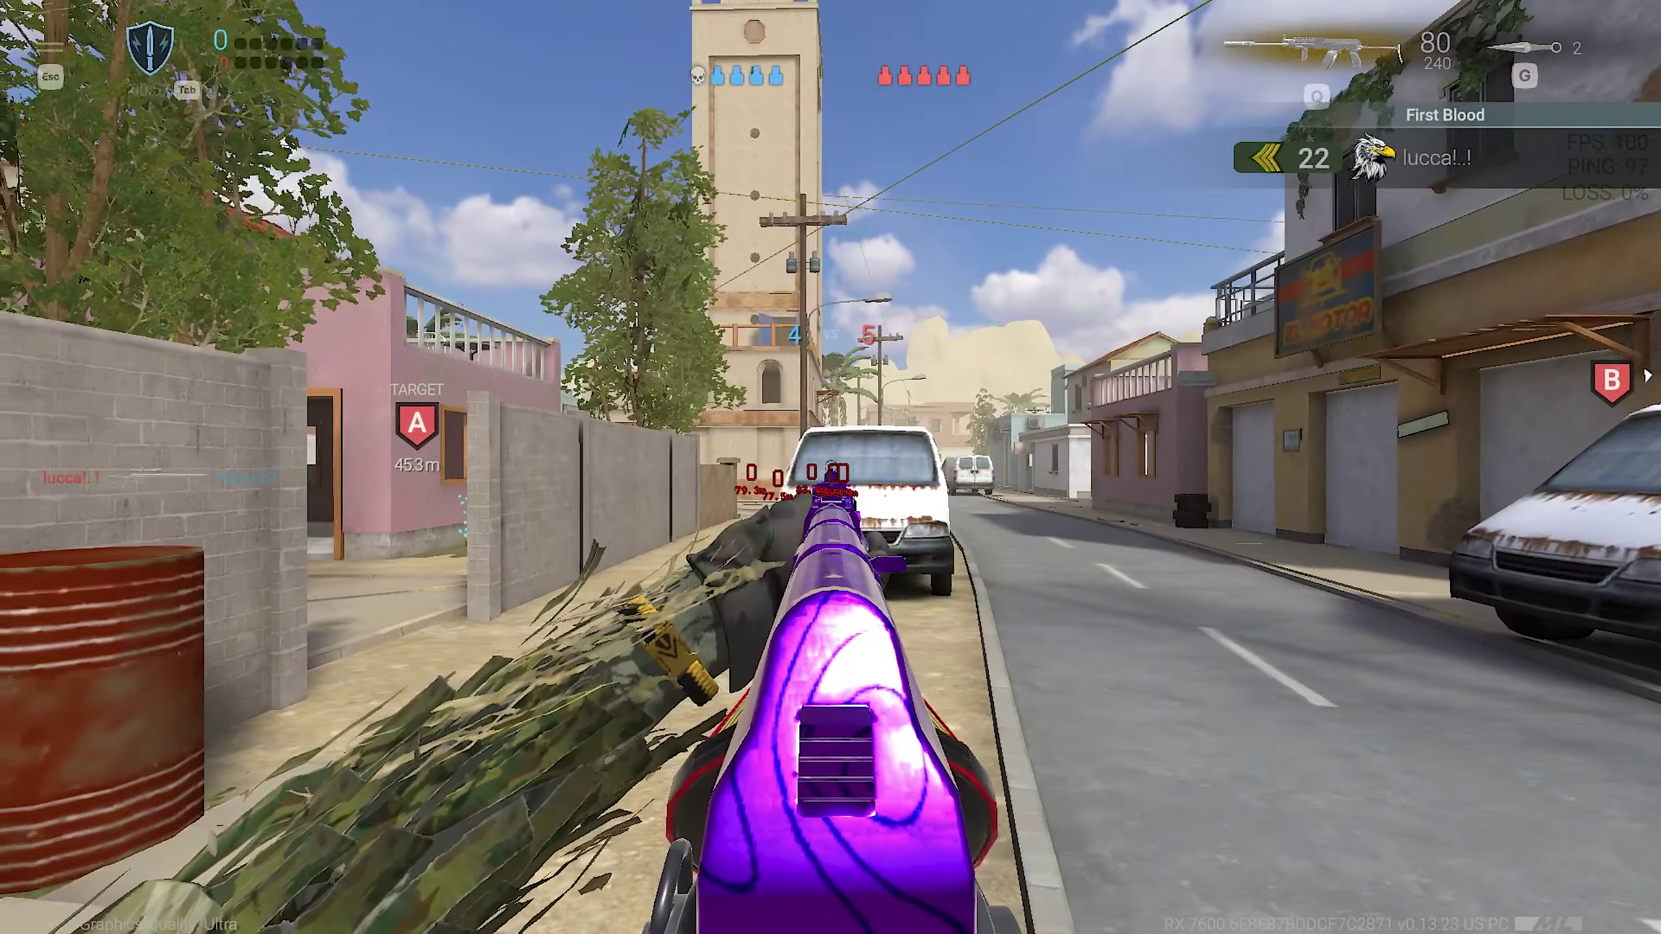
pyautogui.press('w')
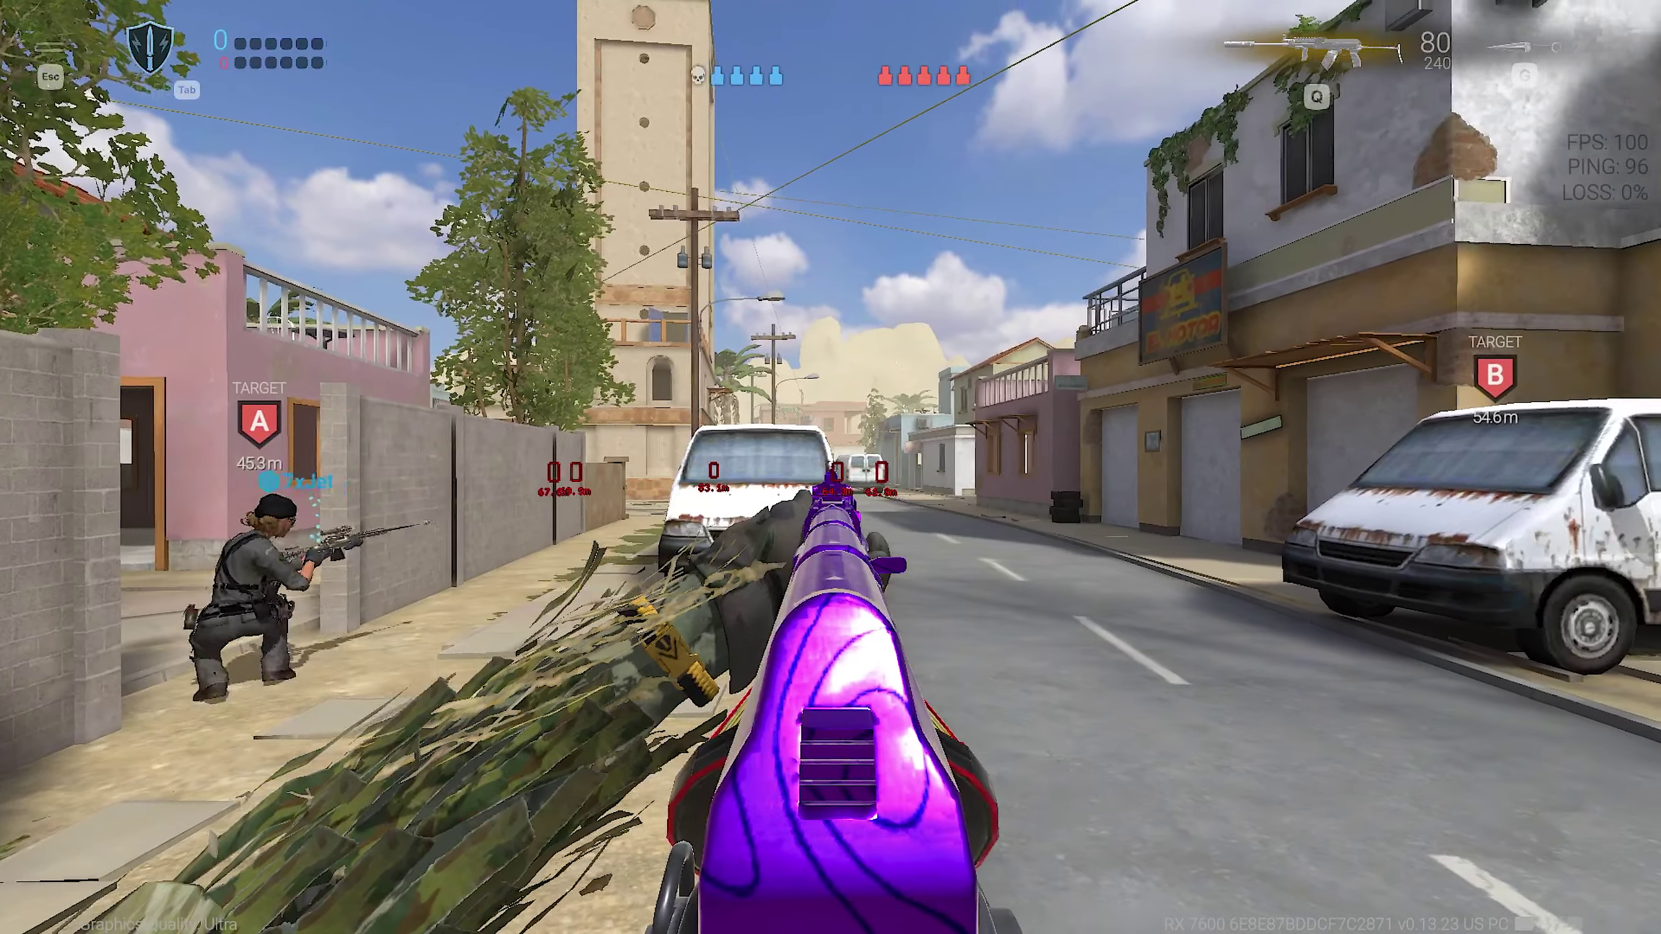
pyautogui.press('w')
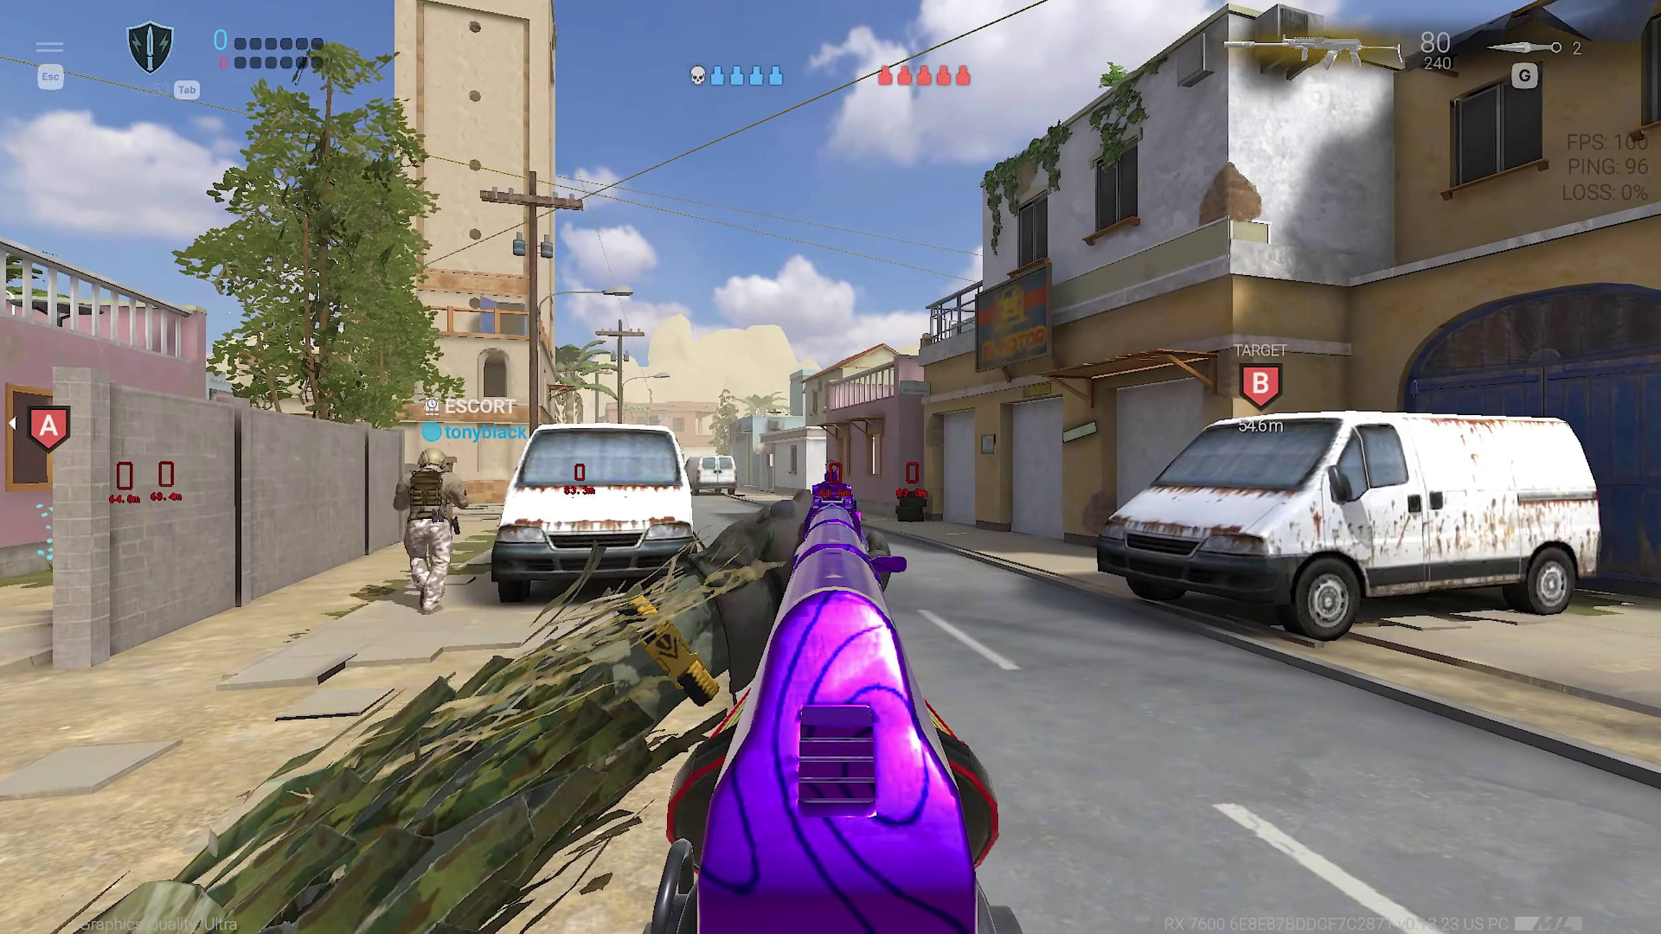
pyautogui.press('w')
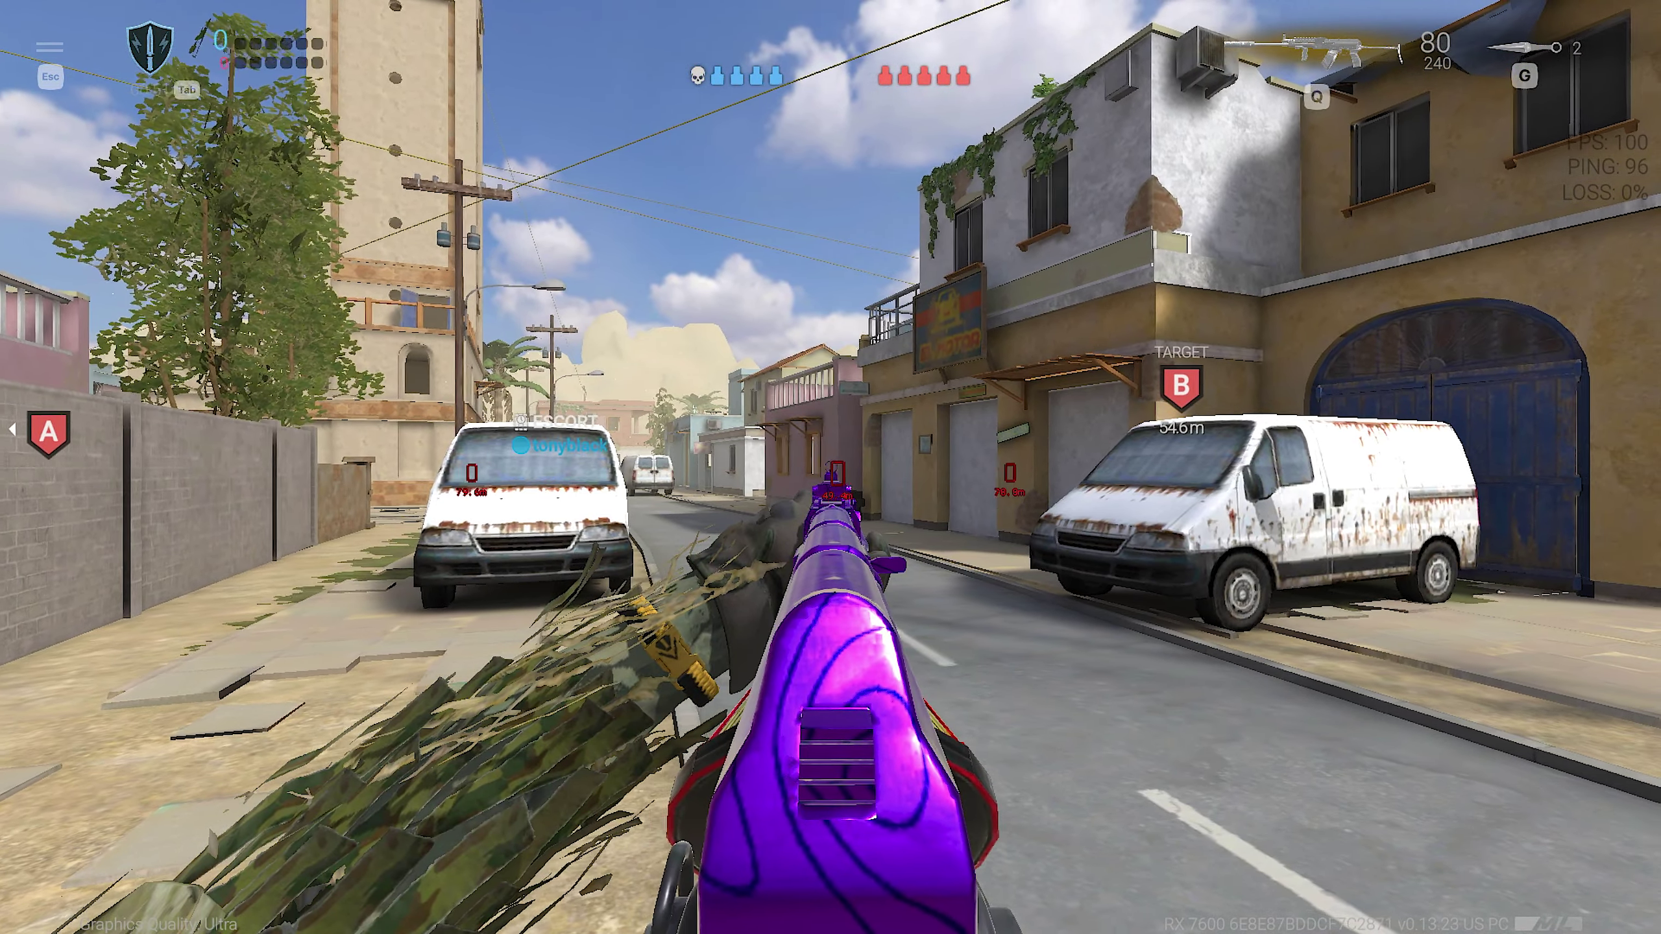
pyautogui.press('w')
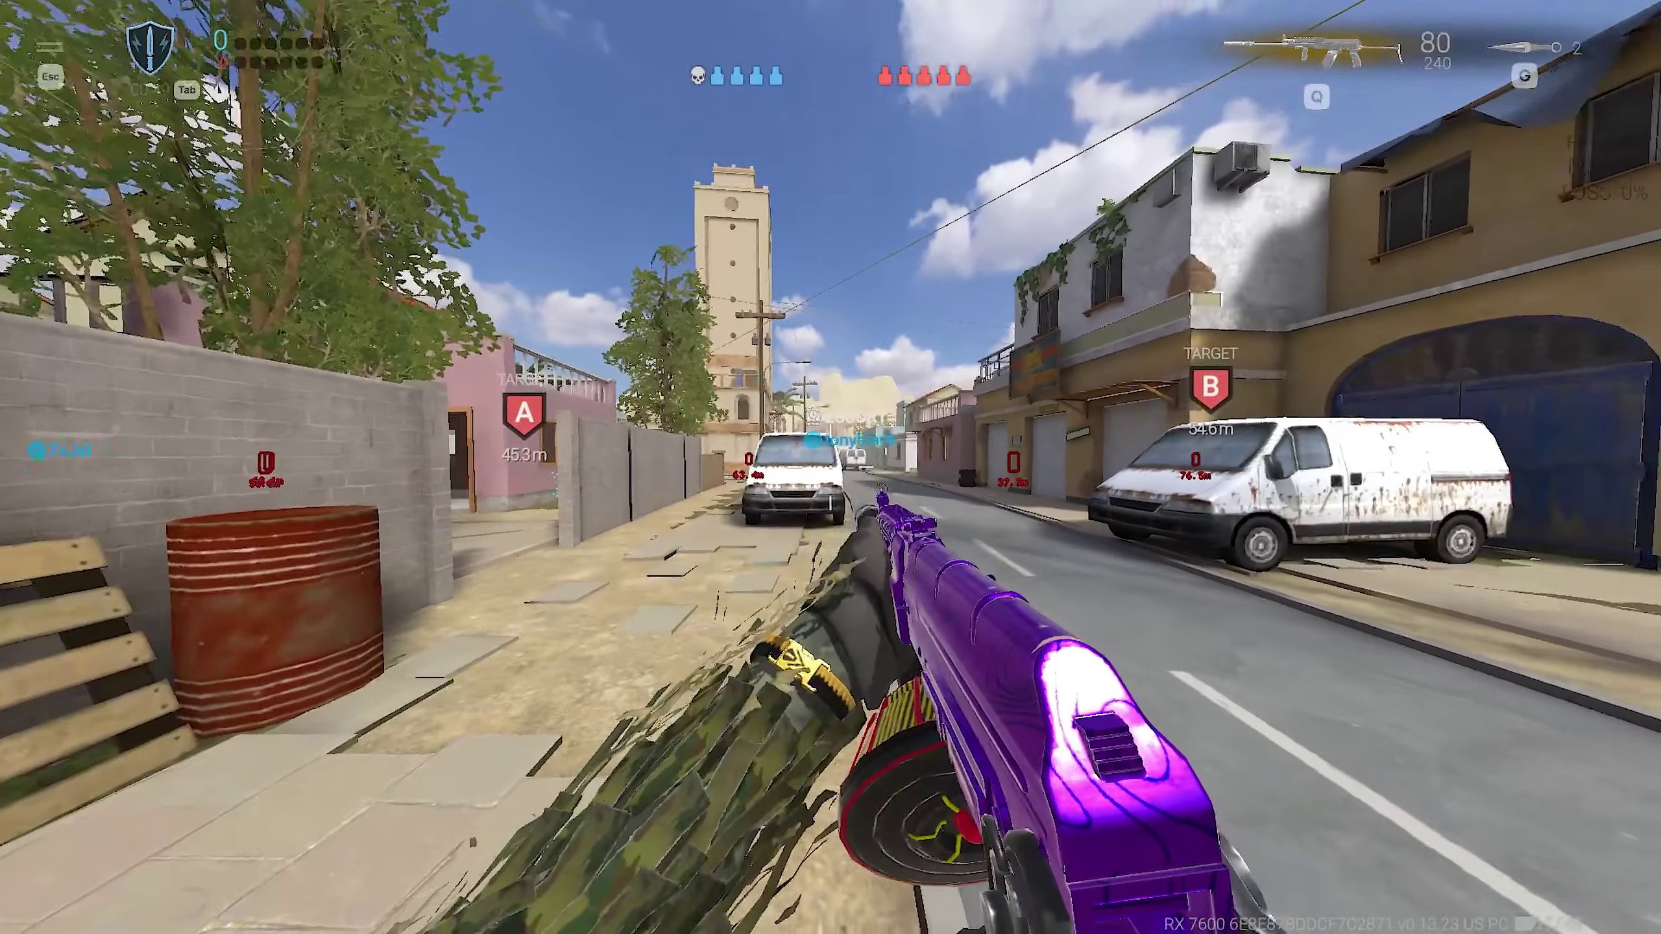
# - Close in on the van near target B and shoot an enemy for the first kill
pyautogui.press('w')
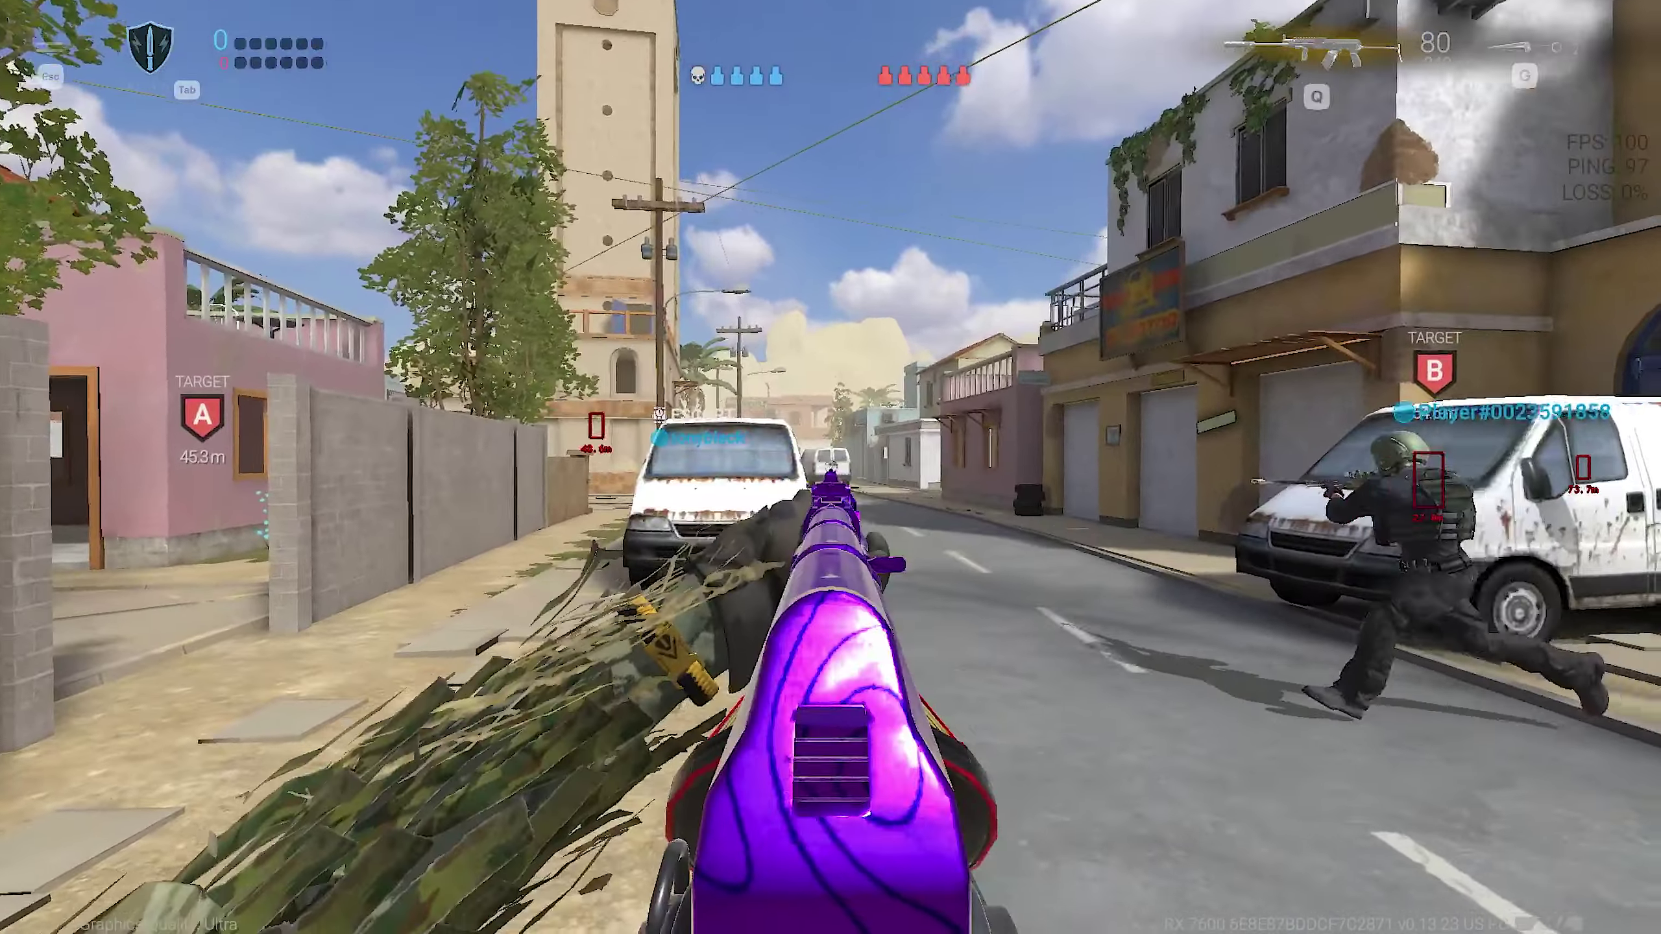
pyautogui.press('w')
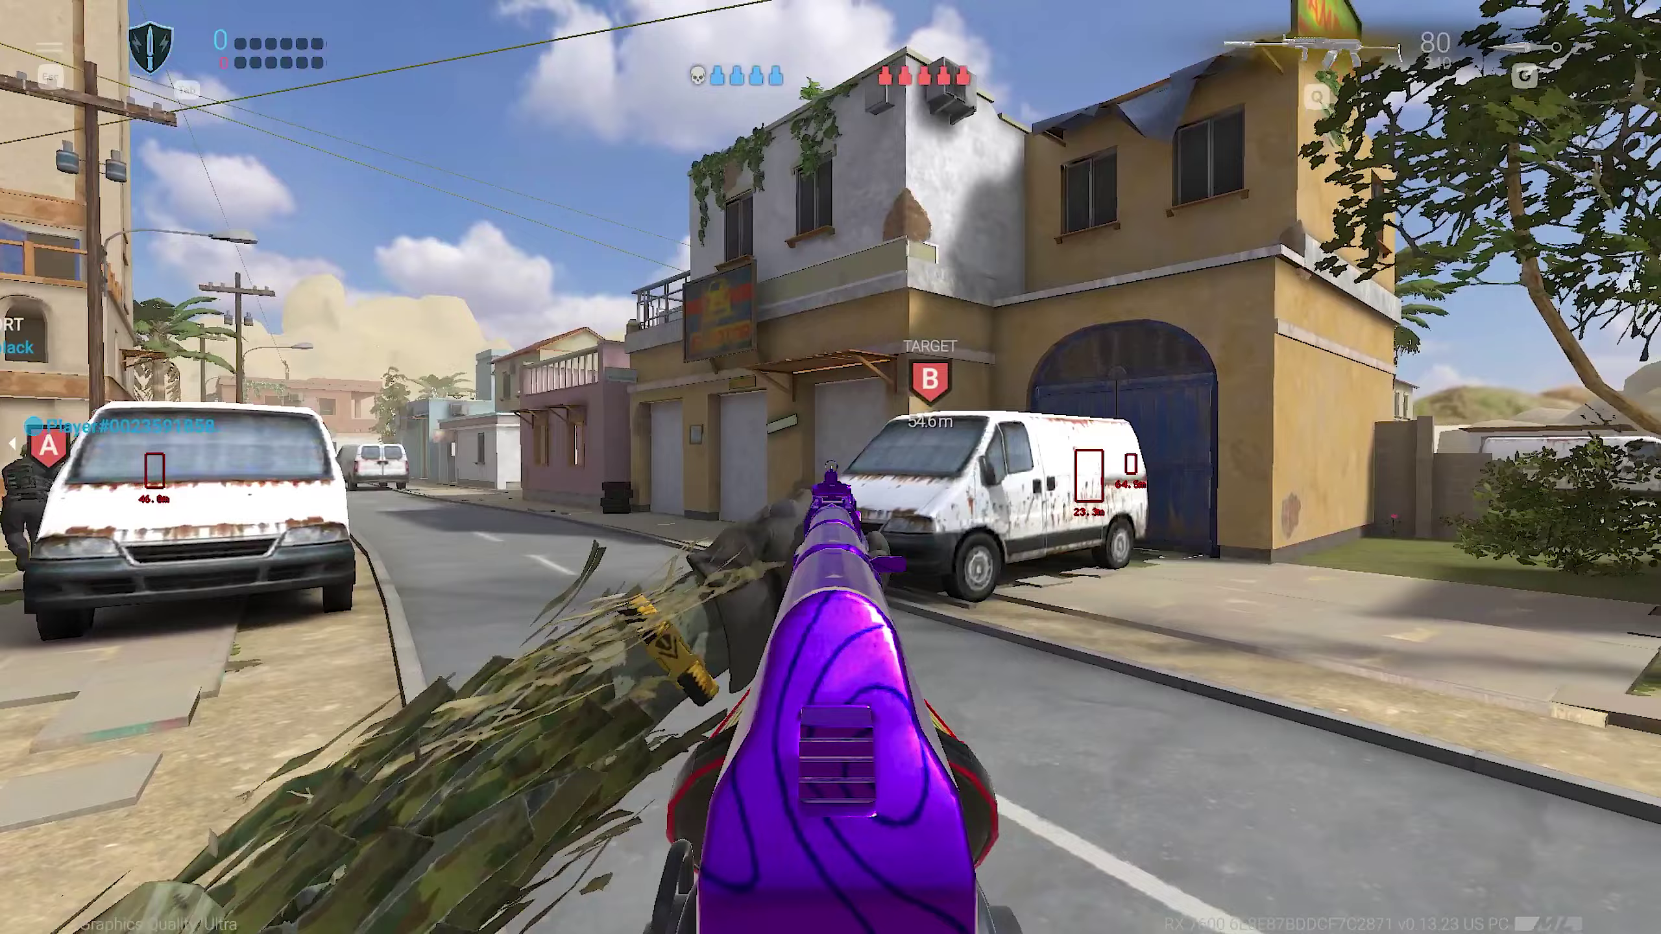
pyautogui.press('w')
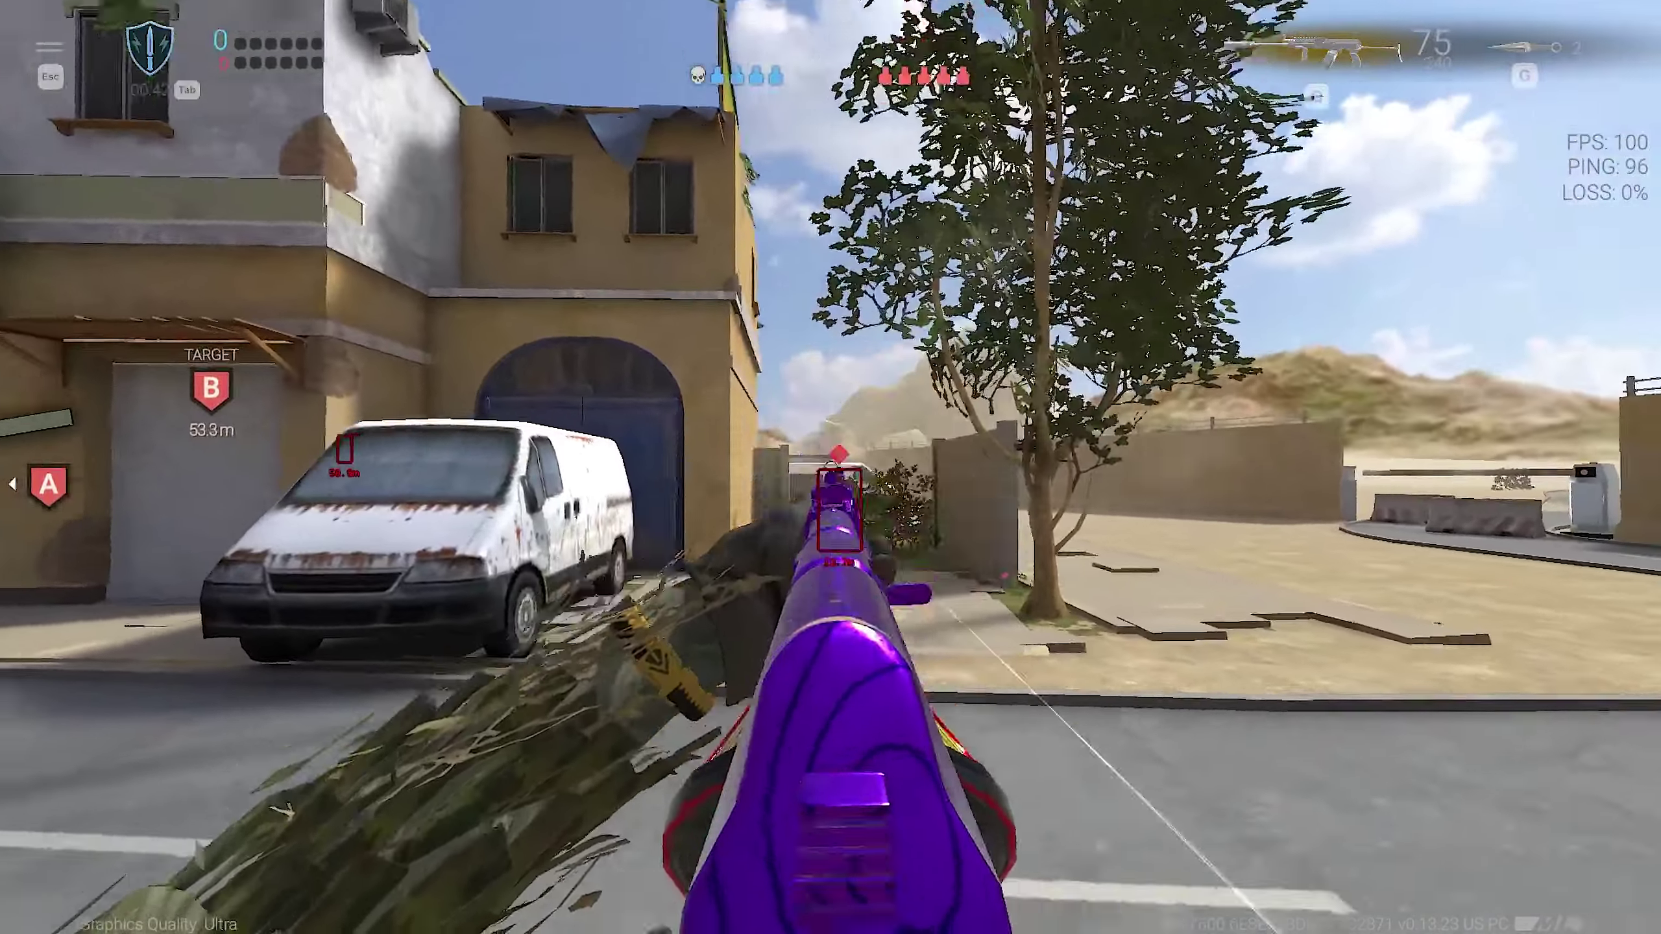
pyautogui.click(831, 467)
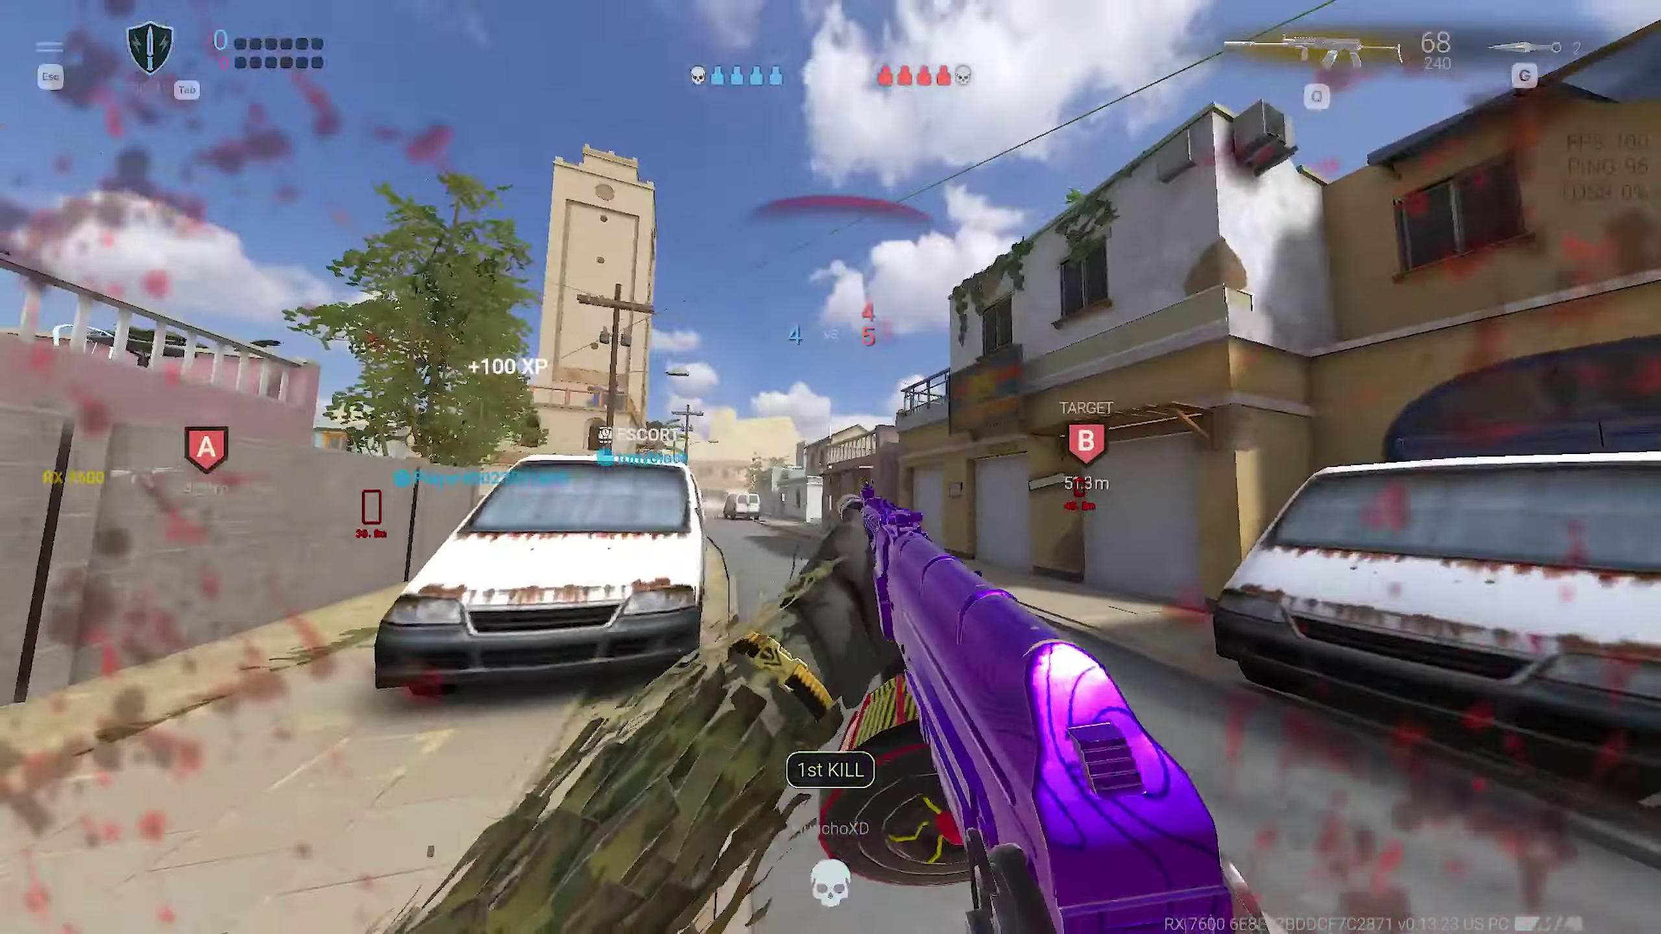
# - Move past the van onto the walkway while aiming and edging left
pyautogui.press('w')
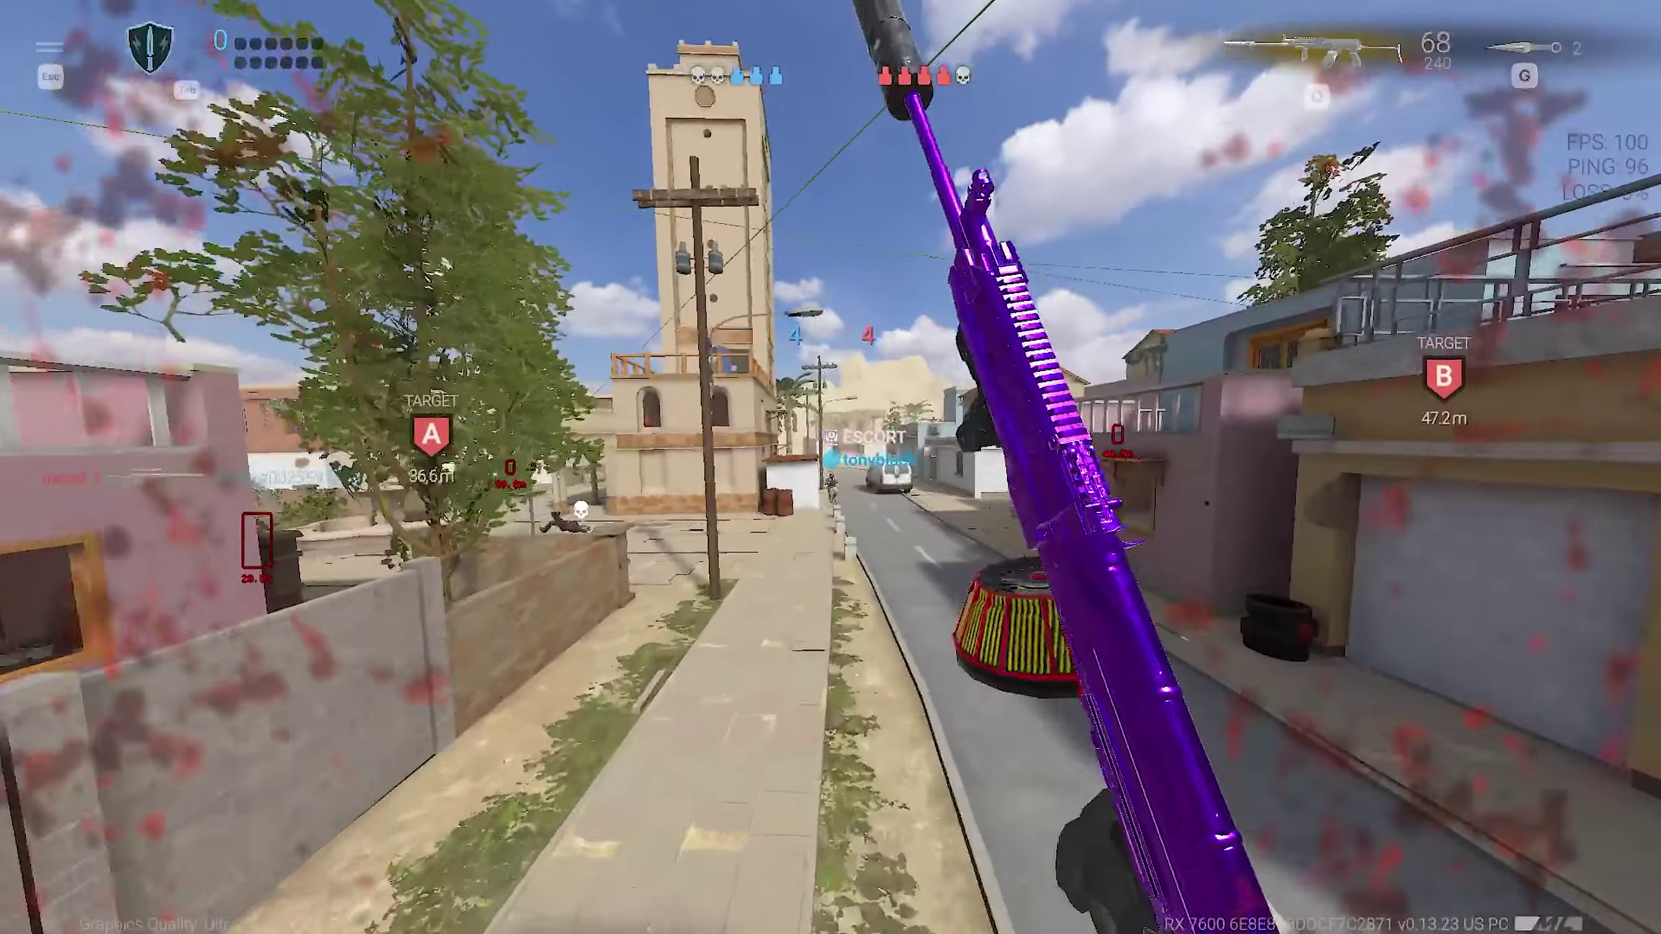
pyautogui.rightClick(830, 467)
pyautogui.press('w')
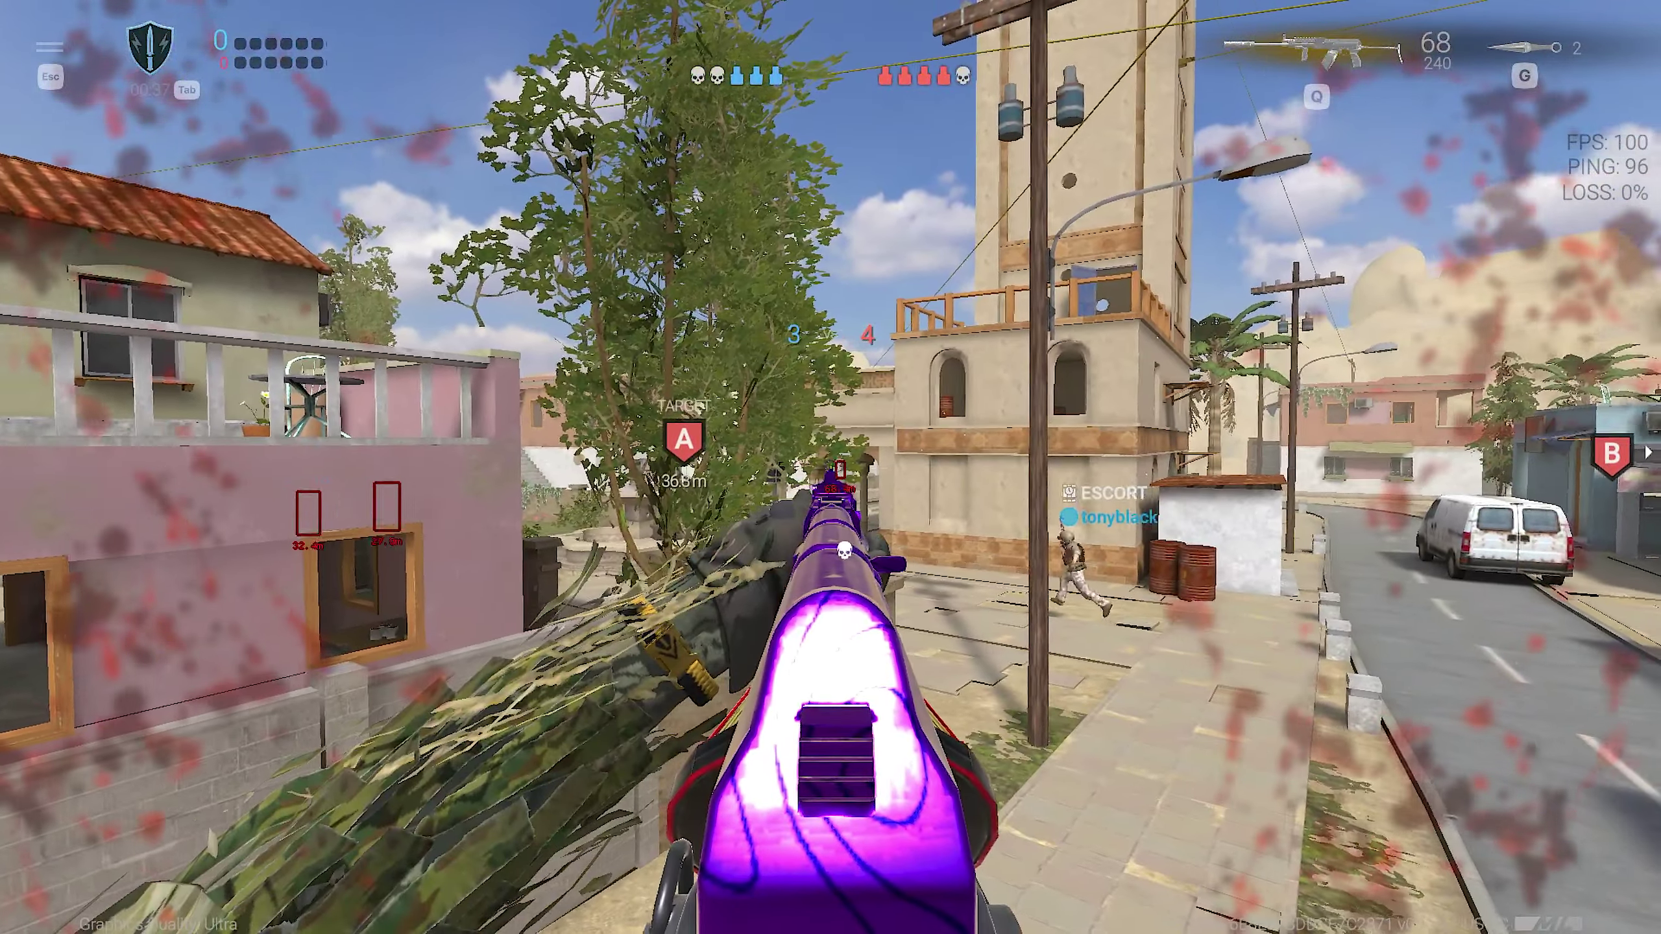
pyautogui.press('a')
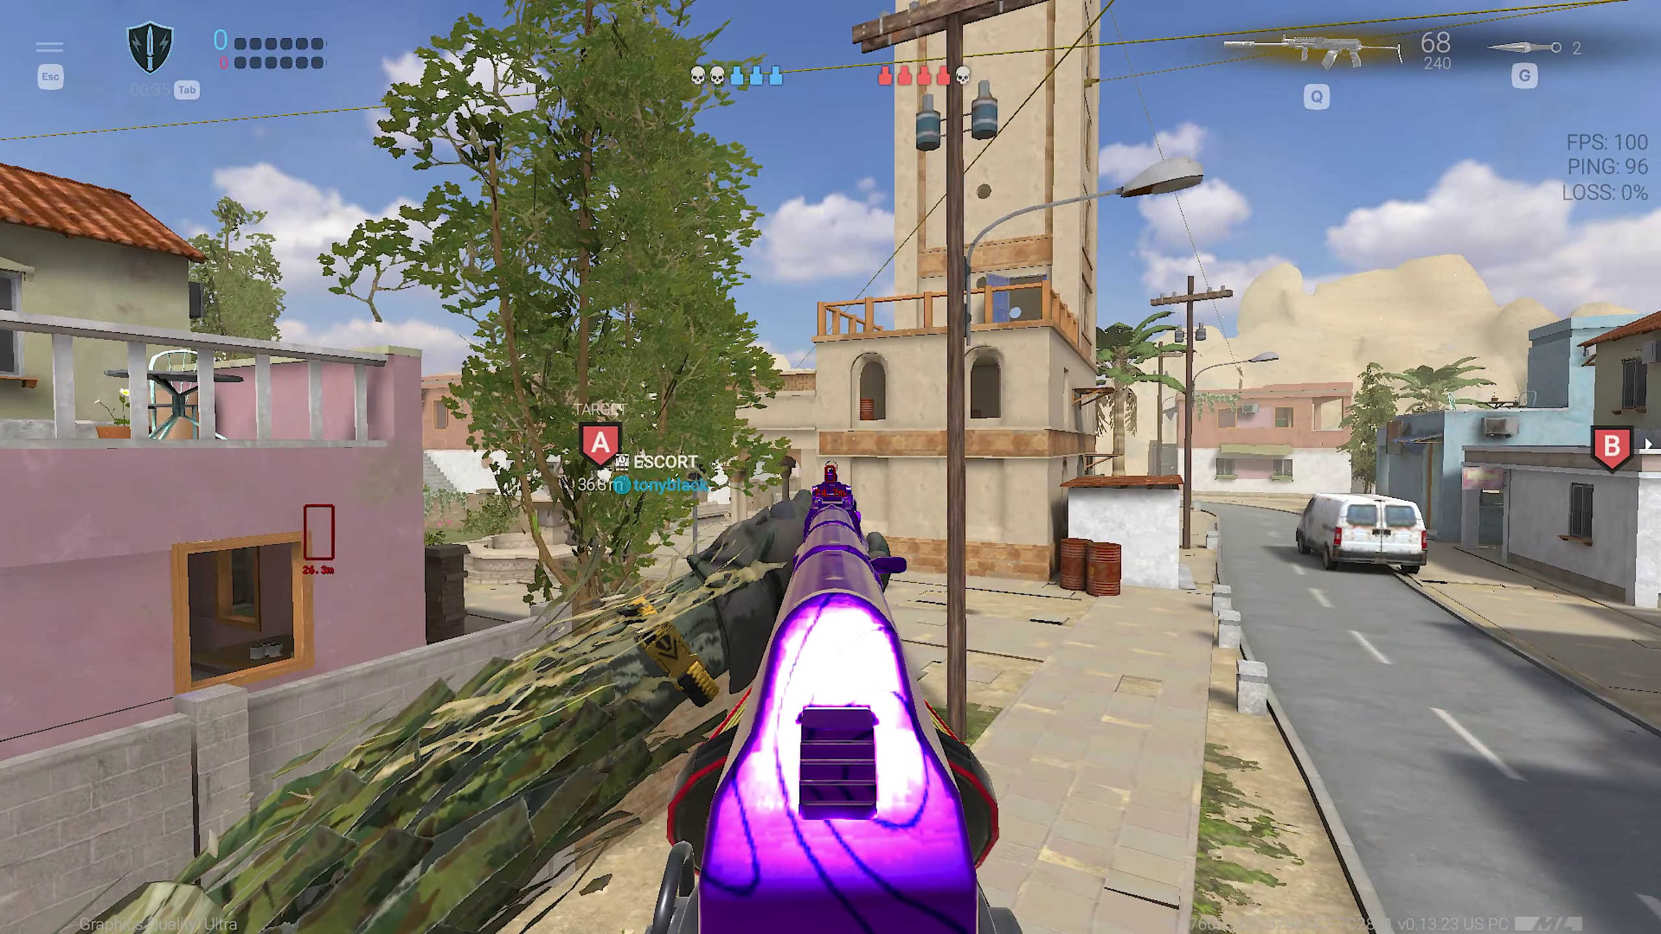